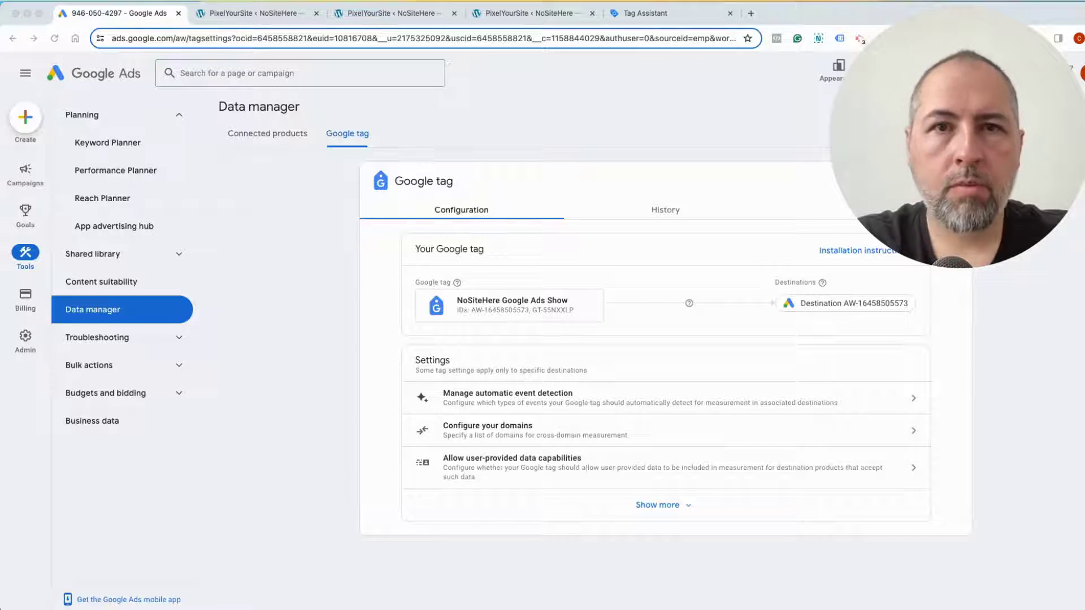
left_click(237, 16)
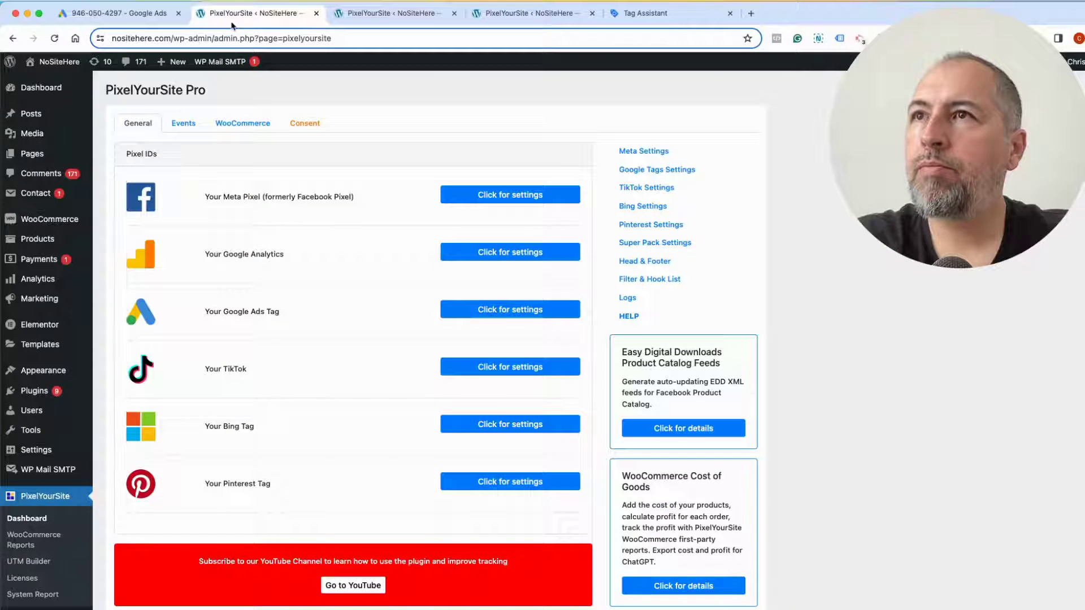
left_click(468, 307)
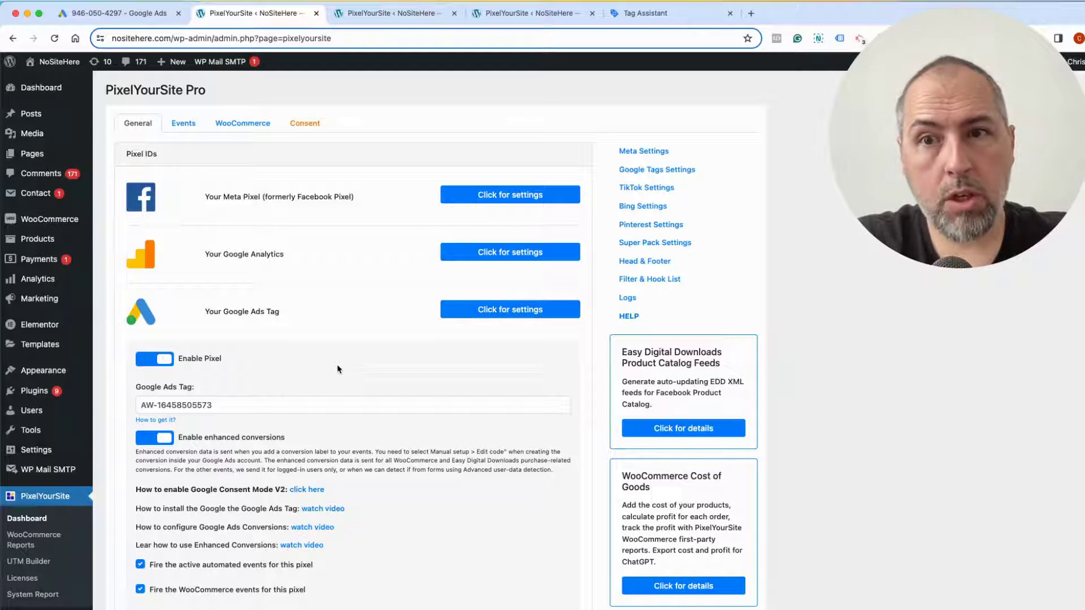
left_click_drag(220, 405, 139, 406)
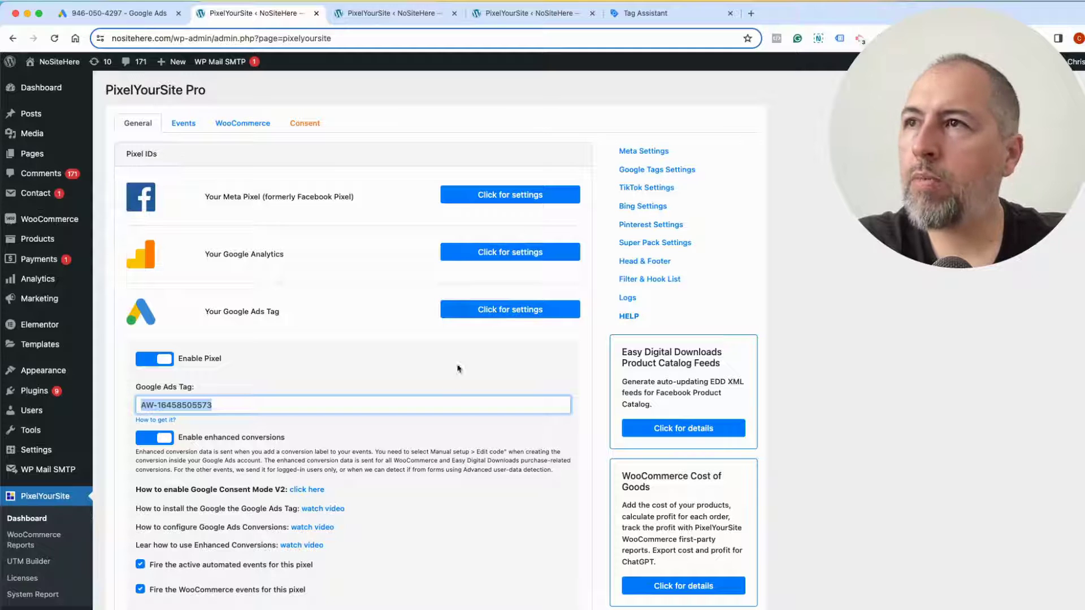
left_click(509, 309)
left_click(395, 13)
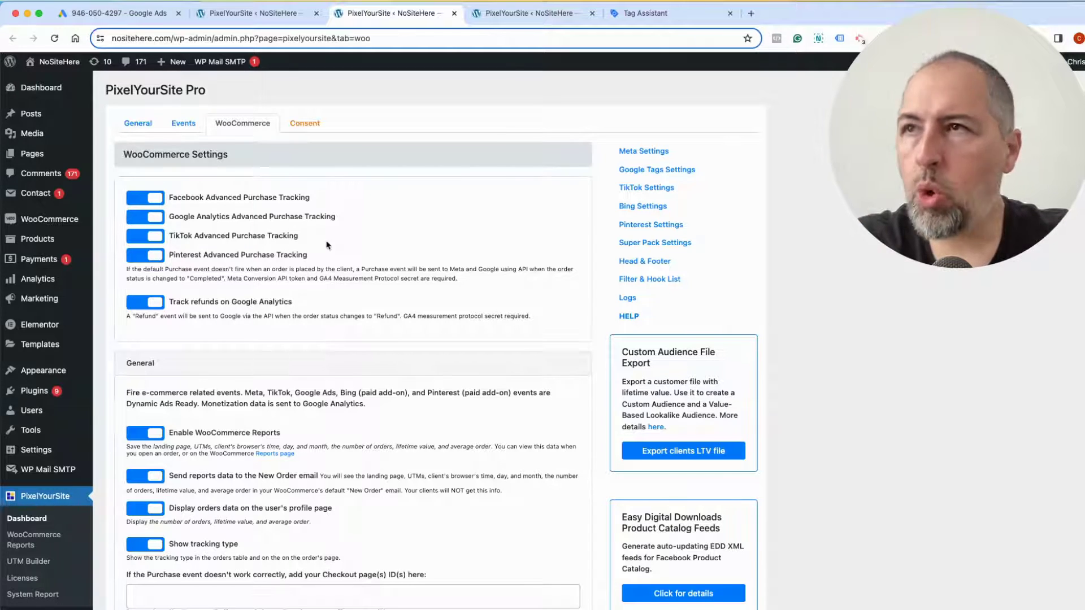
Expand Track Purchases to find its empty Google Ads conversion label field, then return to Google Ads.
scroll(493, 282, "down", 15)
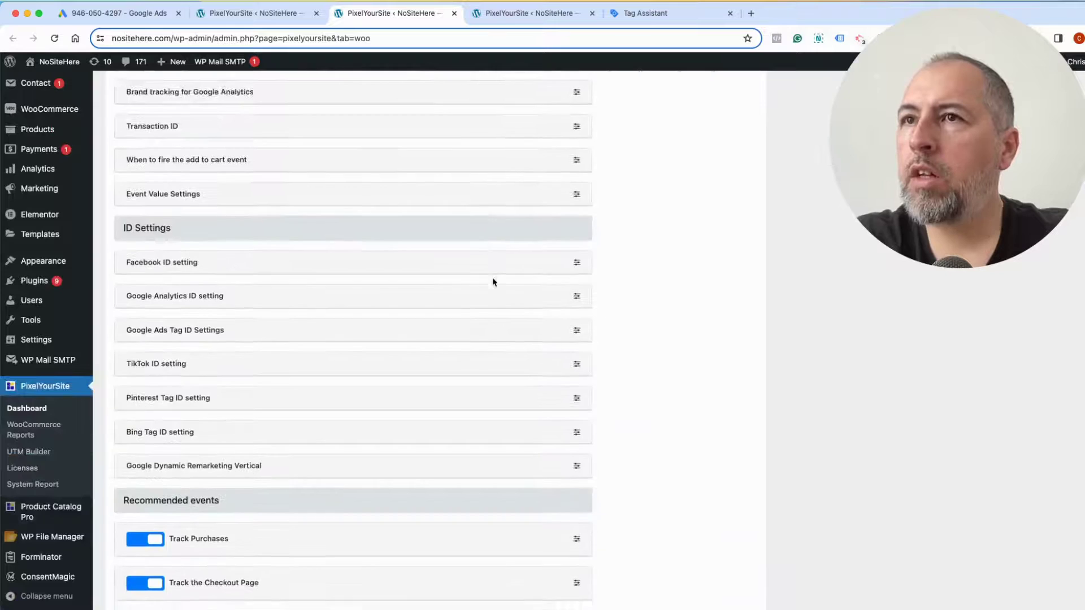
scroll(492, 283, "down", 7)
scroll(491, 280, "up", 1)
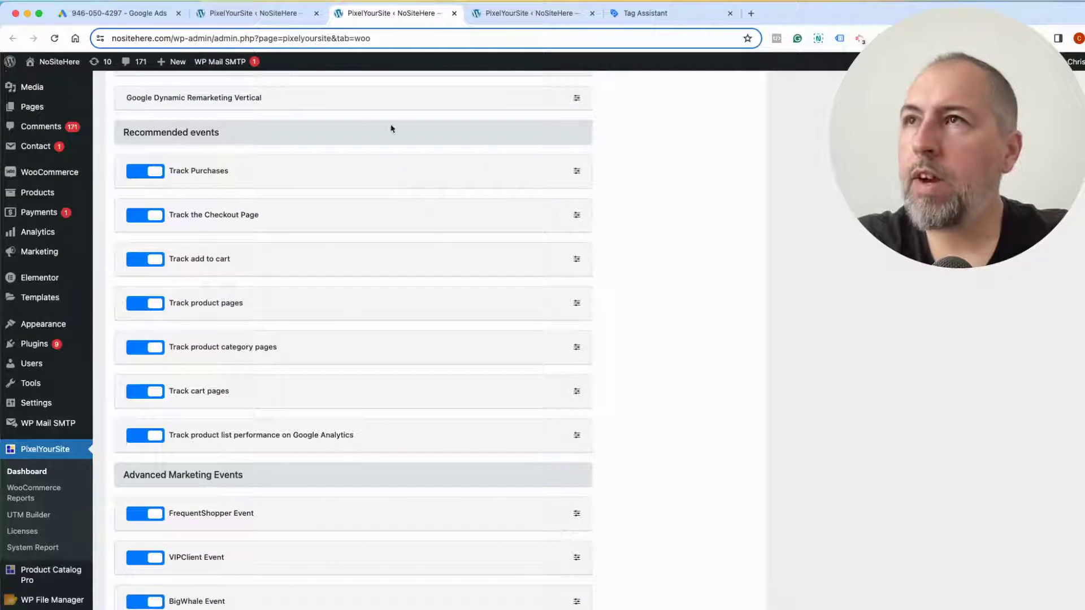
left_click(576, 171)
scroll(360, 353, "down", 5)
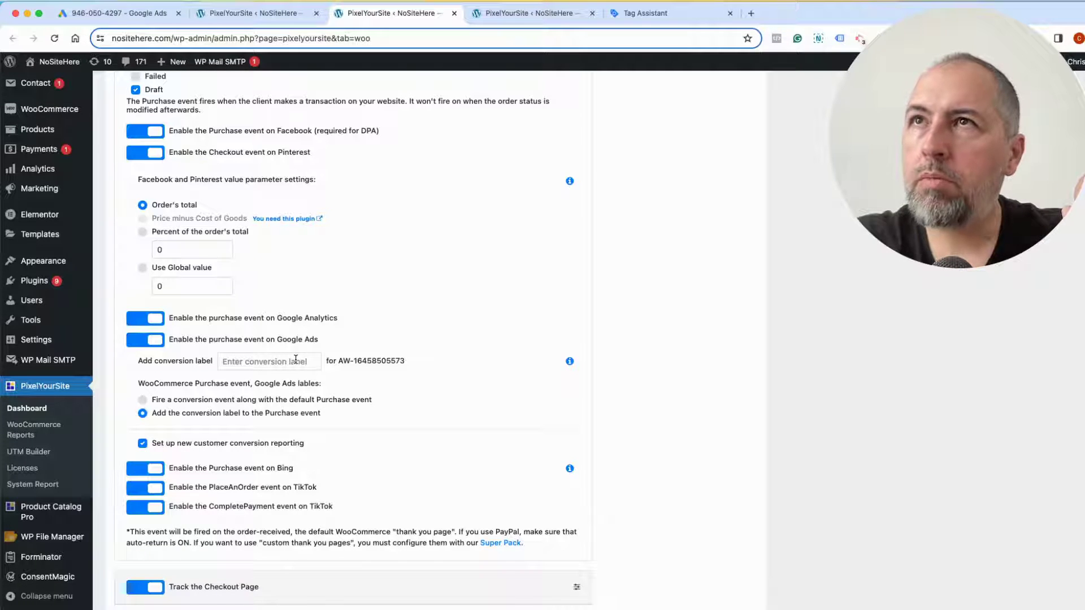
left_click(146, 14)
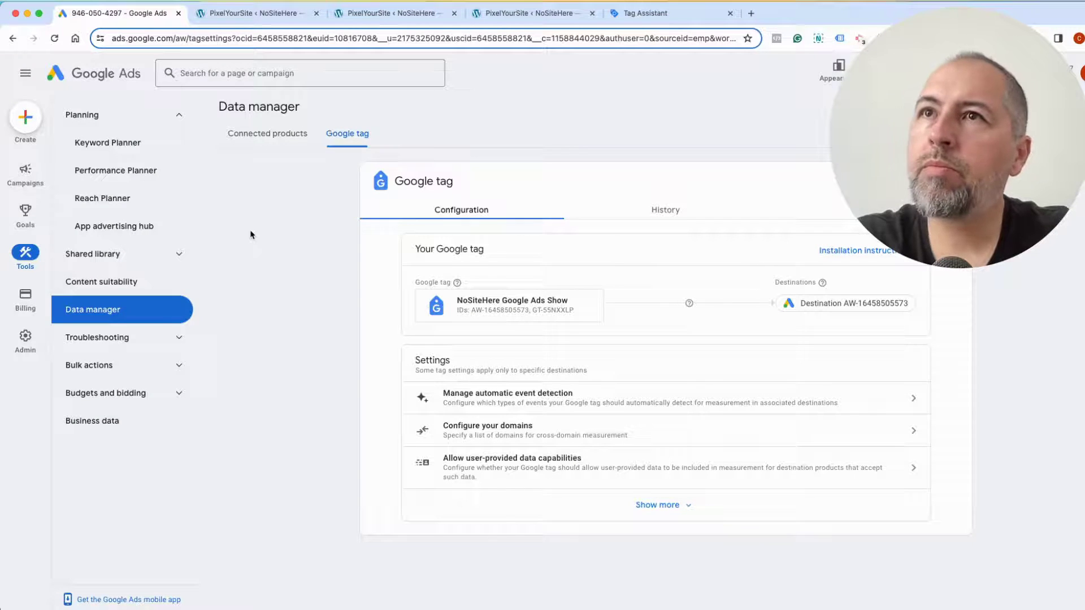
Go to the Conversions summary and start a new conversion action.
mouse_move(25, 215)
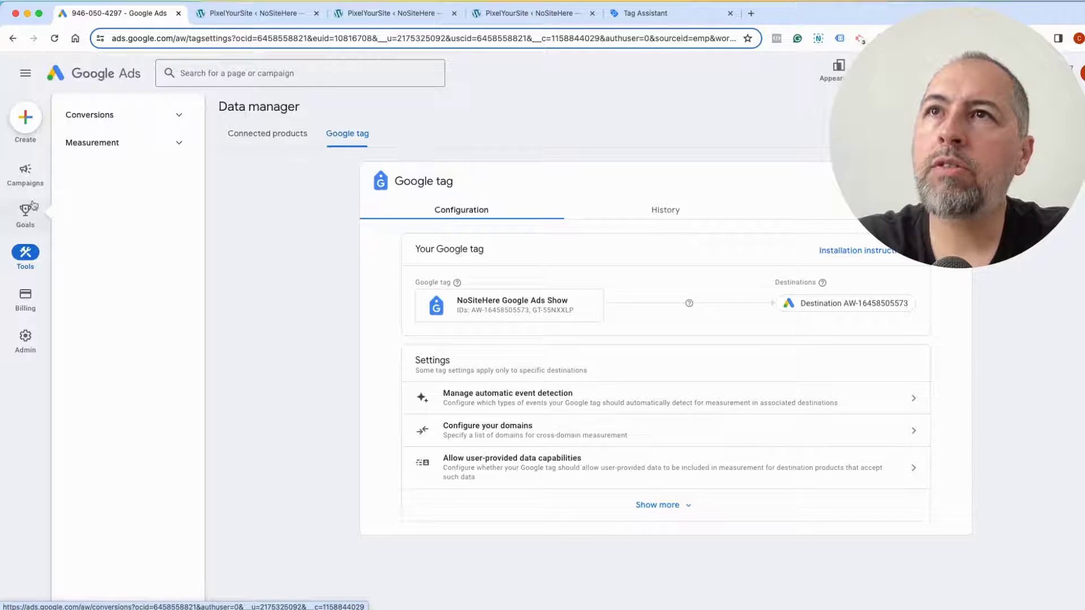
left_click(95, 117)
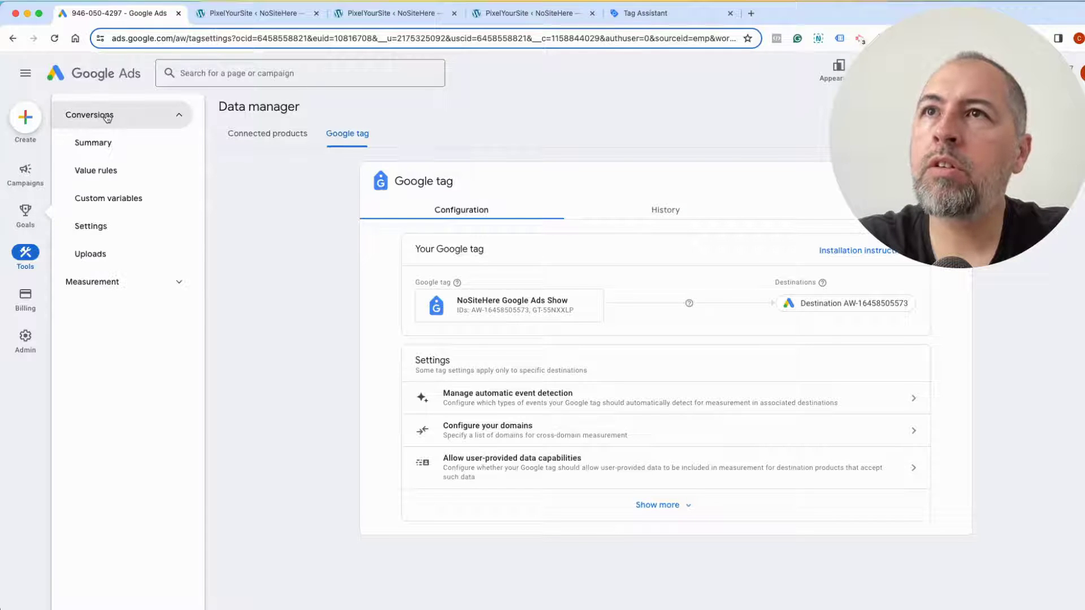
left_click(107, 117)
left_click(107, 117)
left_click(98, 139)
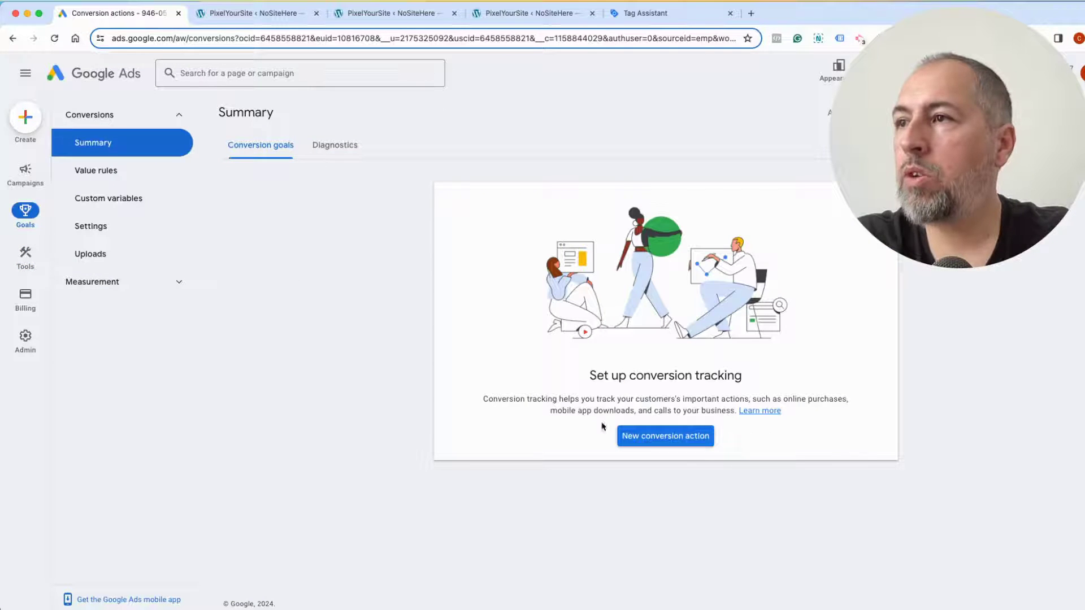
left_click(650, 436)
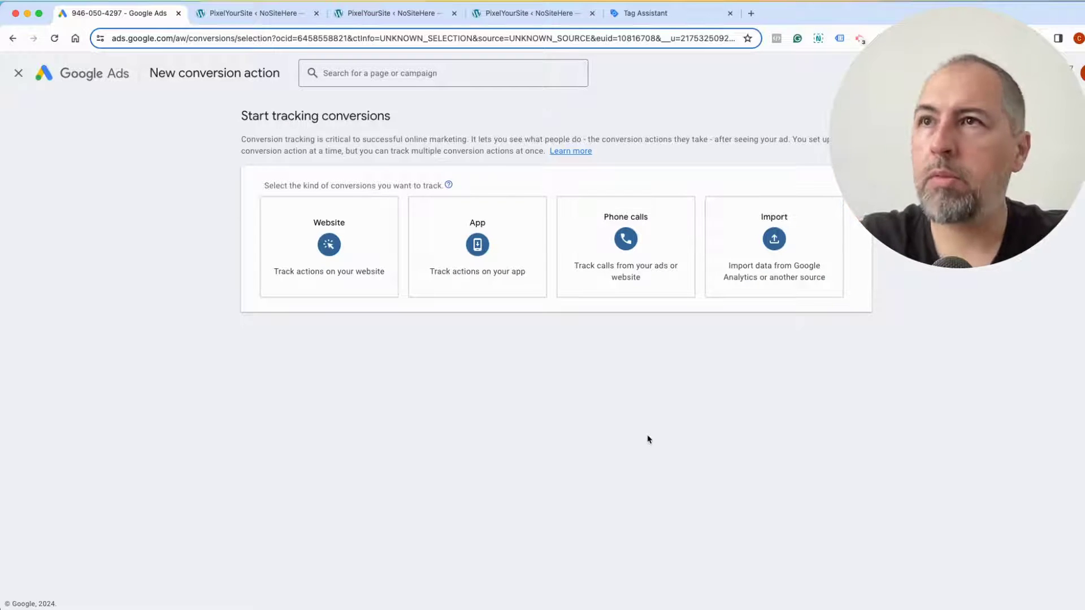
mouse_move(300, 240)
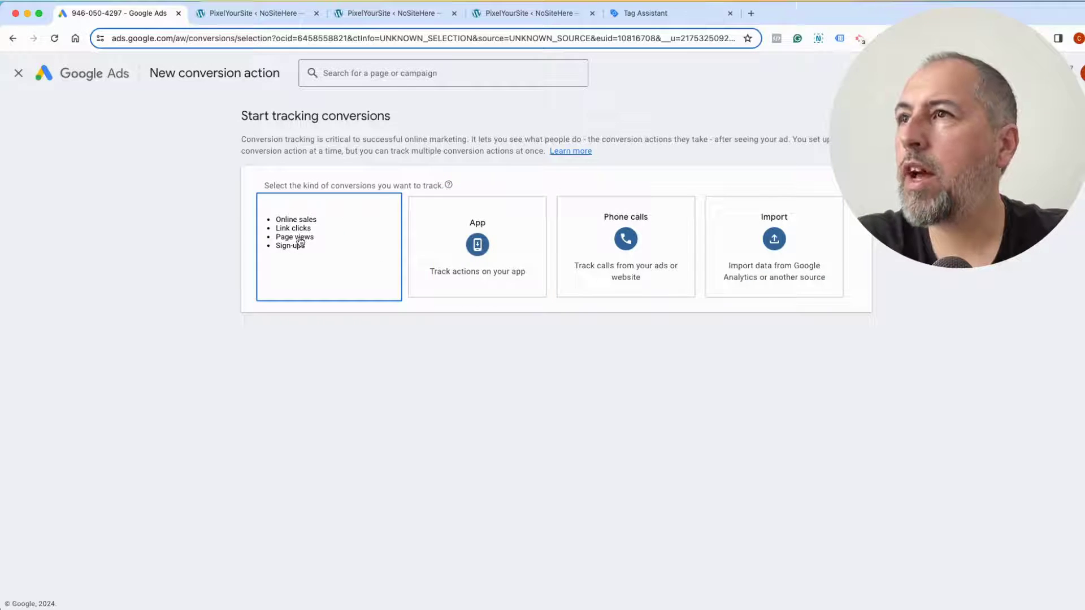
left_click(322, 233)
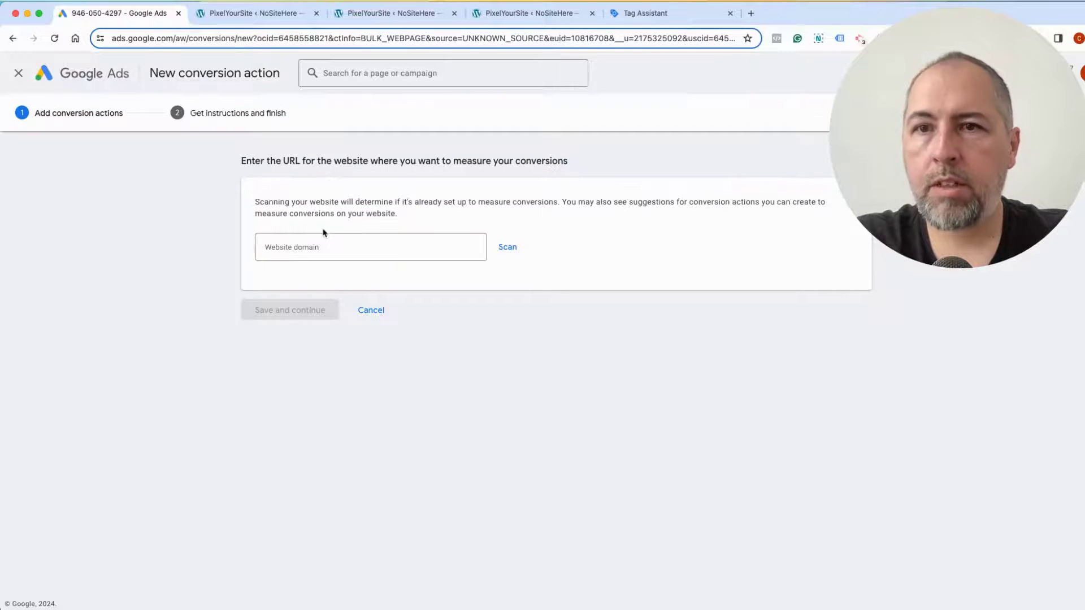
left_click(323, 248)
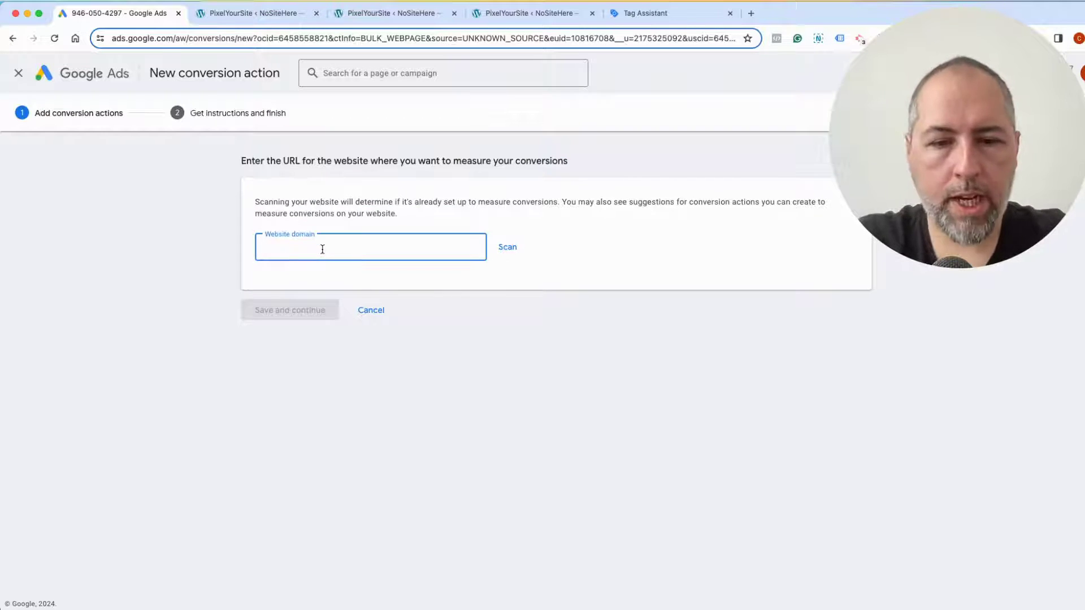
type("www.nositehere.com")
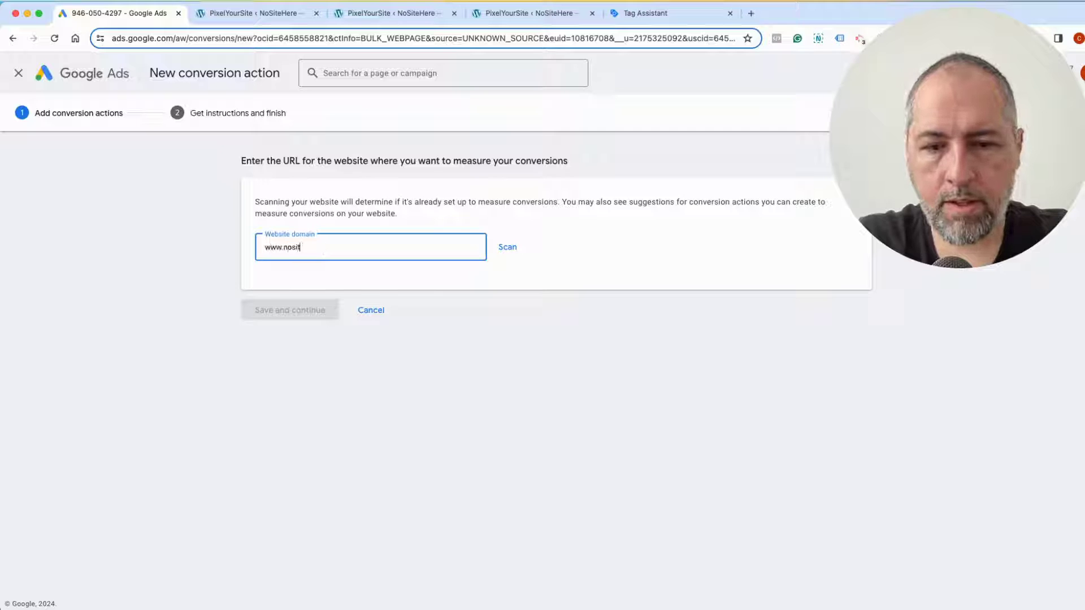
left_click(511, 261)
left_click(510, 257)
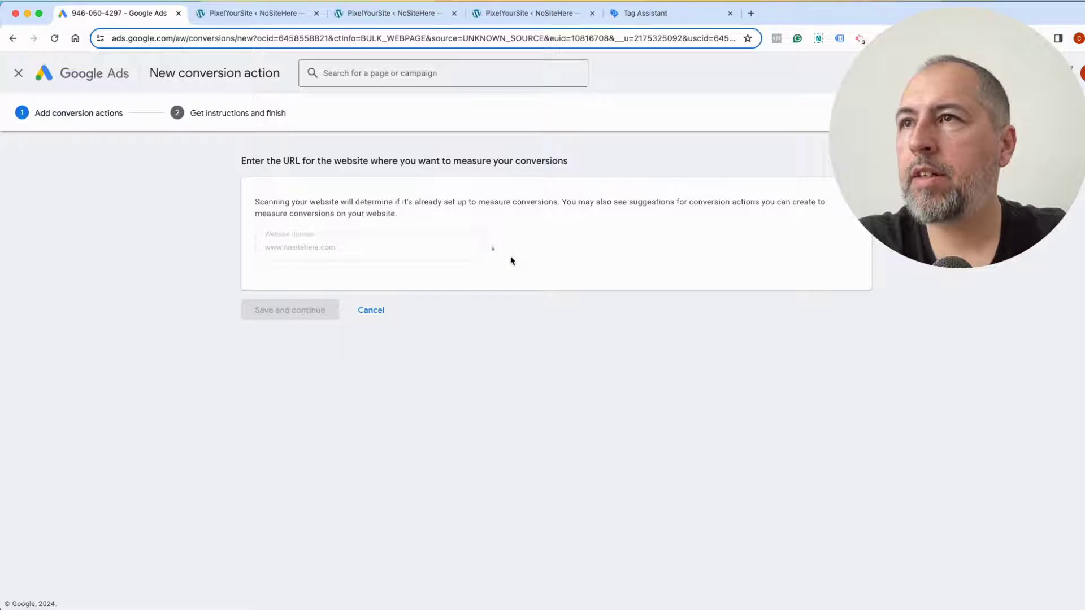
scroll(512, 260, "down", 7)
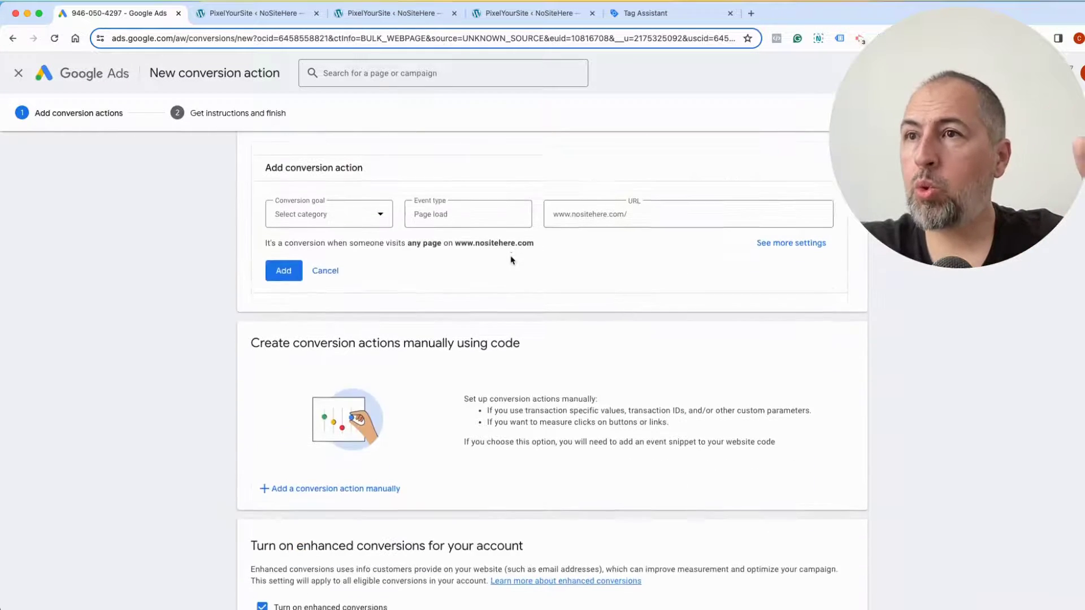
Add a manual Purchase conversion 'Purchase NoSiteHere Test' using different values per conversion, default 1 RON.
scroll(512, 260, "down", 1)
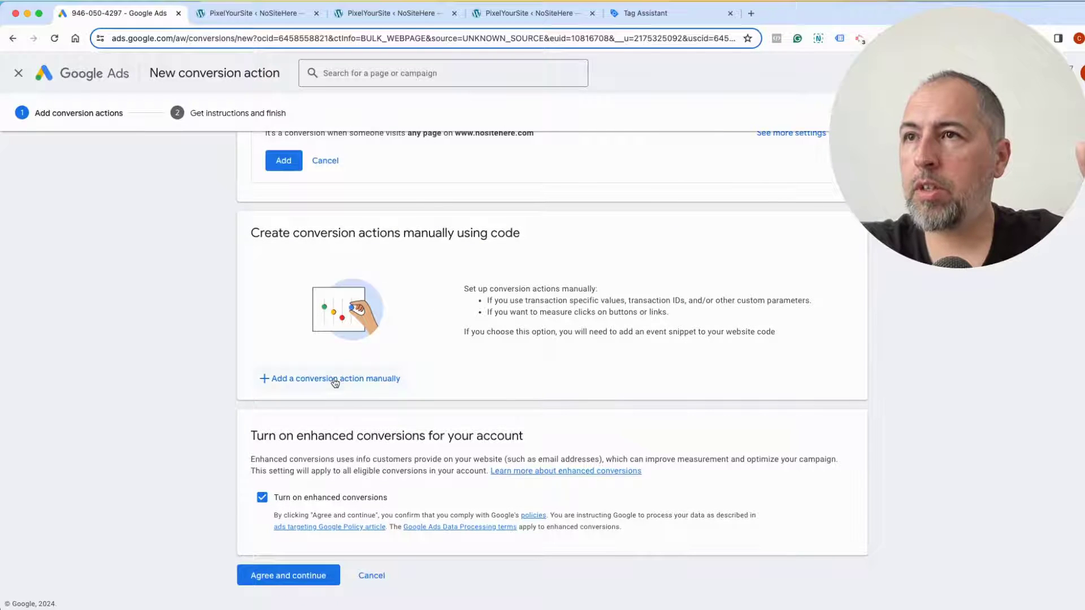
left_click(335, 379)
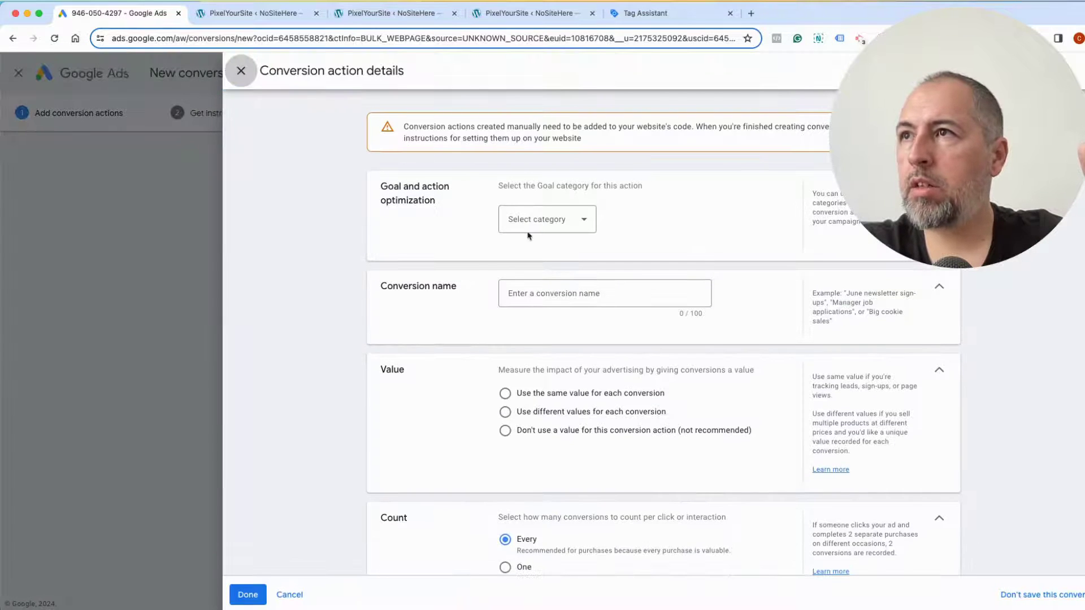
left_click(551, 225)
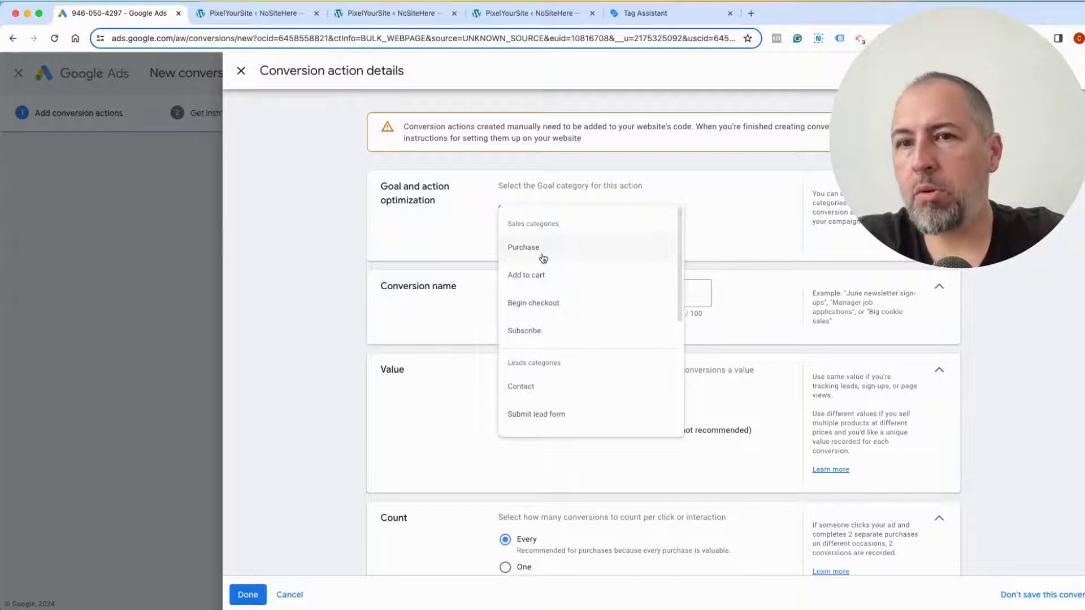
left_click(543, 258)
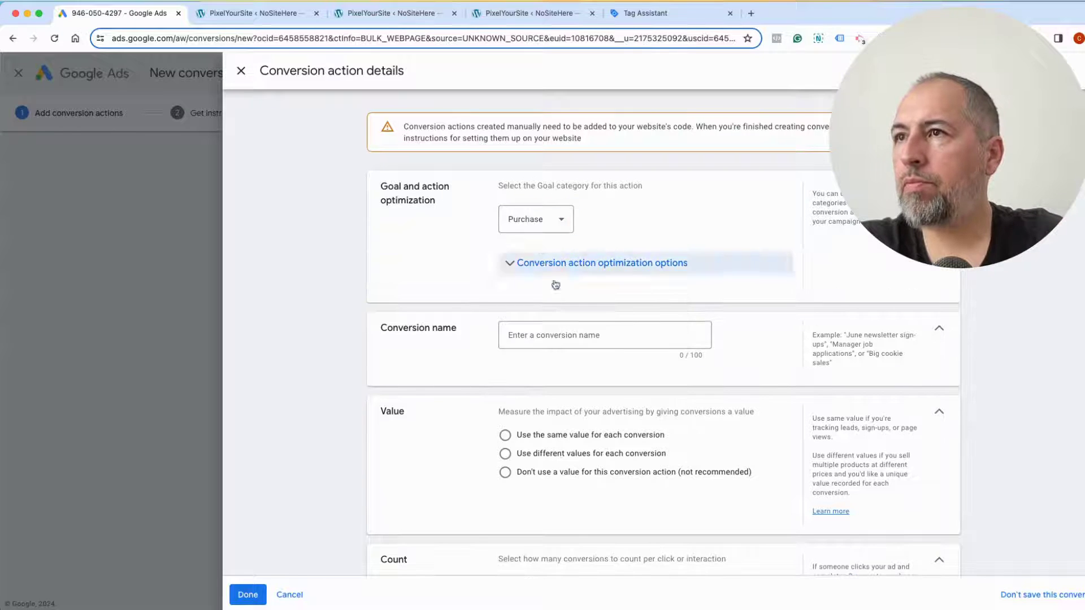
left_click(562, 335)
type("Purchase NoSiteHere Test")
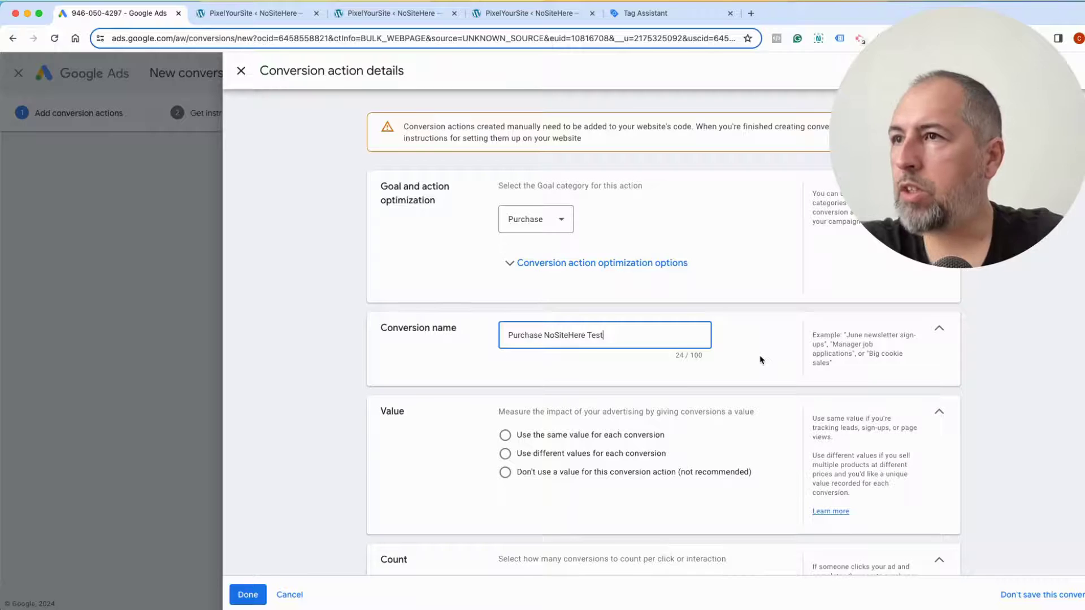
scroll(760, 360, "down", 5)
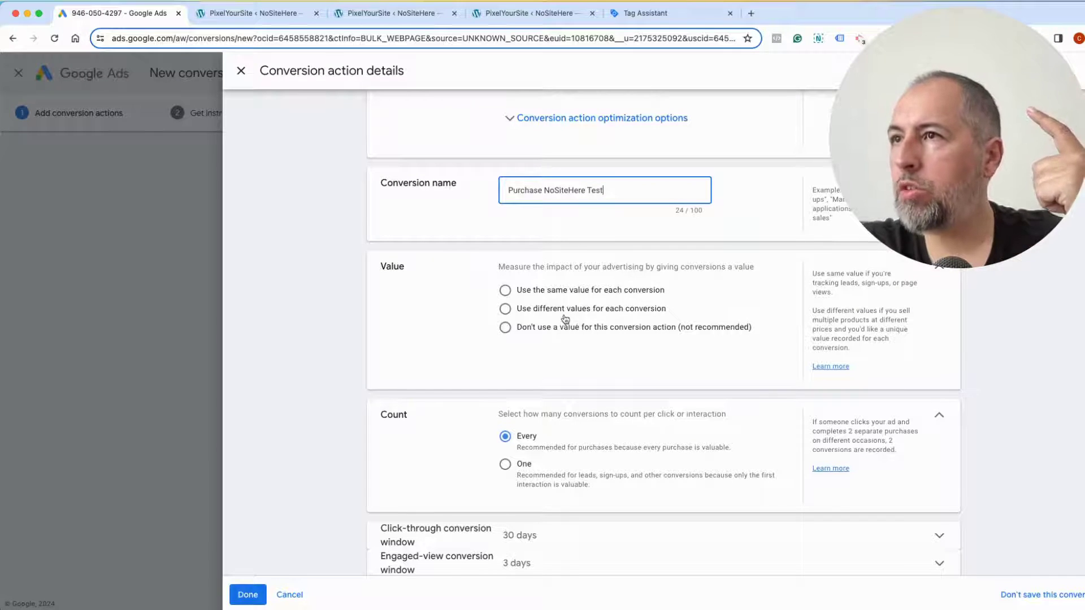
left_click(505, 309)
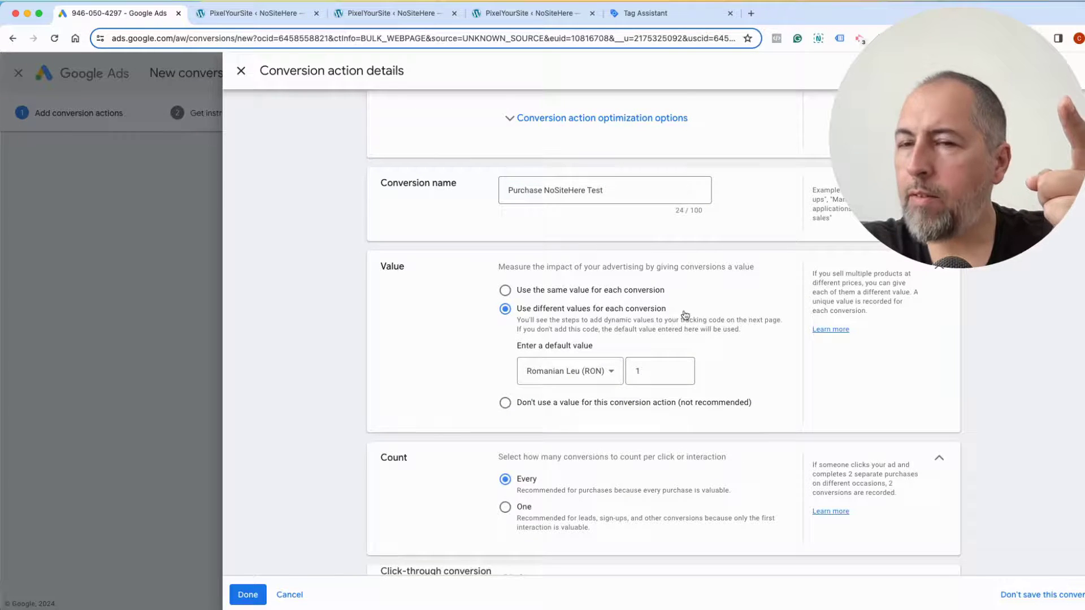
scroll(685, 314, "down", 3)
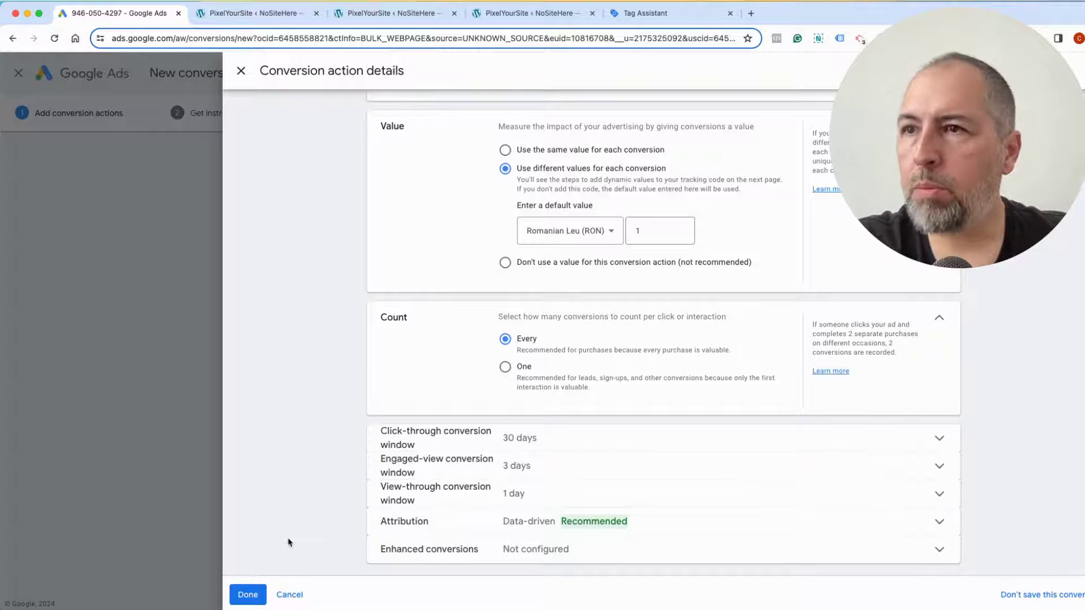
Save the conversion details, accept enhanced conversions, and view the Purchase event snippet.
left_click(247, 594)
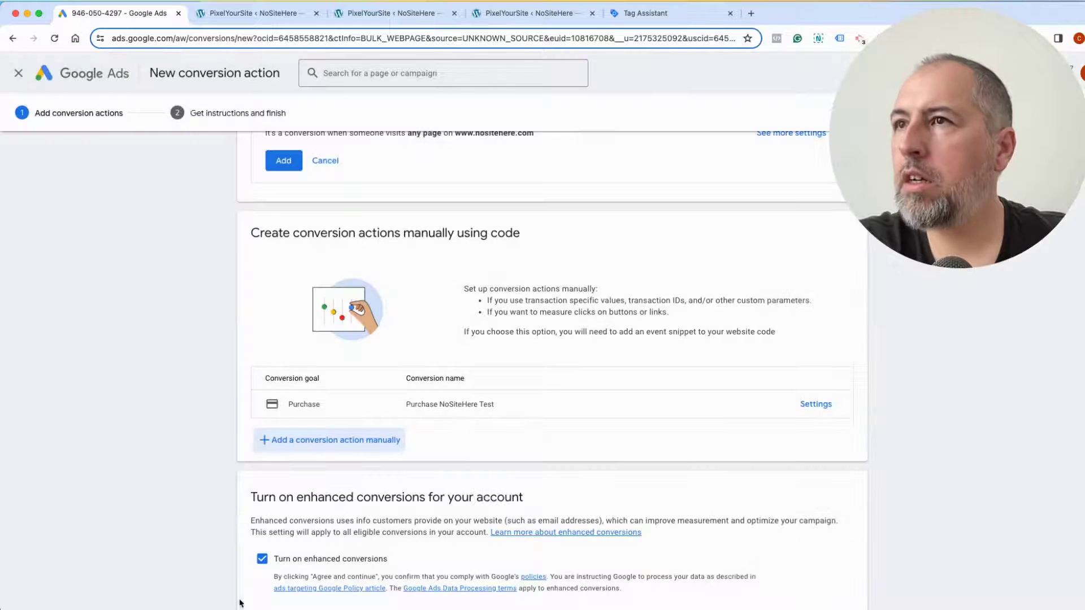
scroll(572, 396, "down", 2)
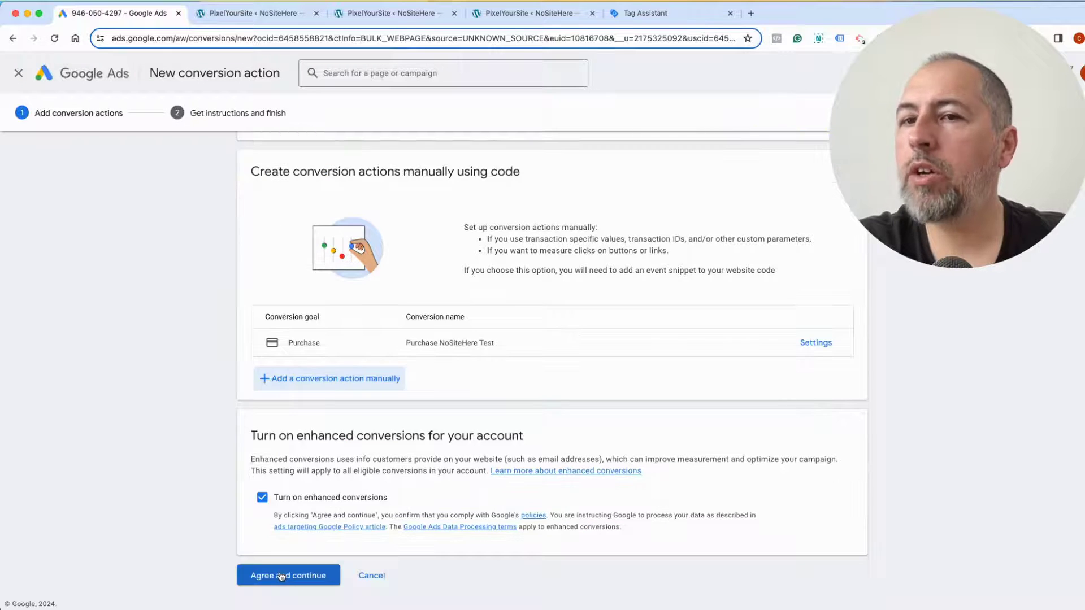
left_click(283, 574)
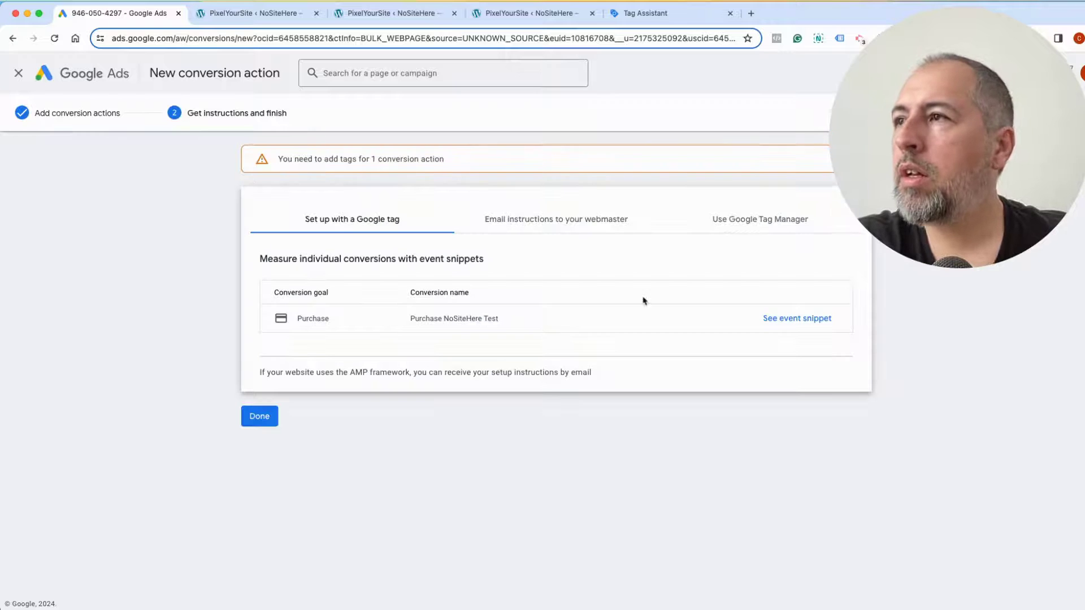
left_click(798, 319)
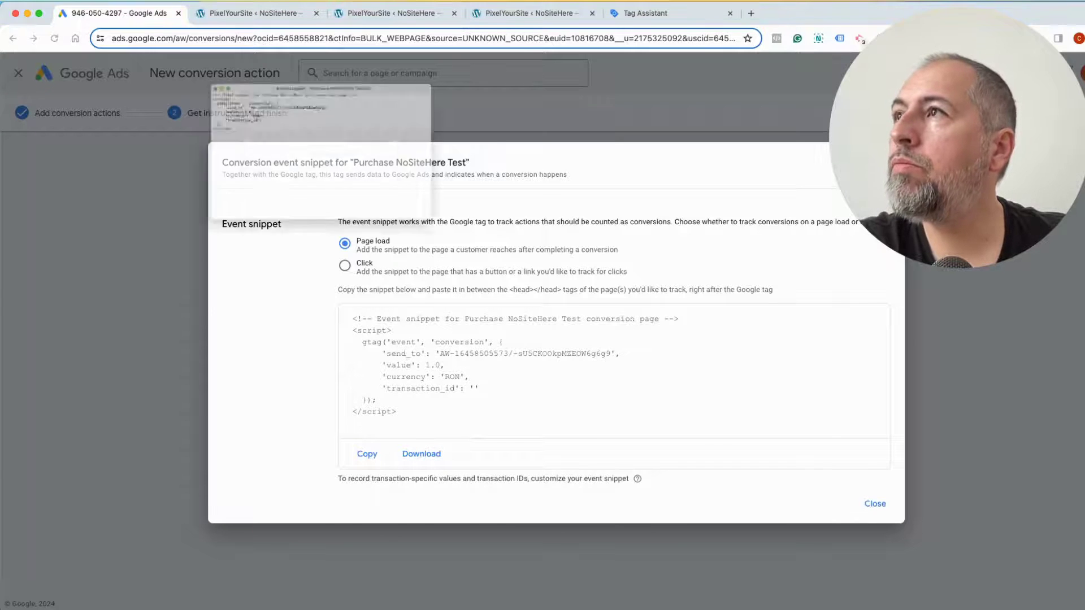
Copy the conversion label from the snippet's send_to line and close the text file.
left_click_drag(252, 73, 329, 73)
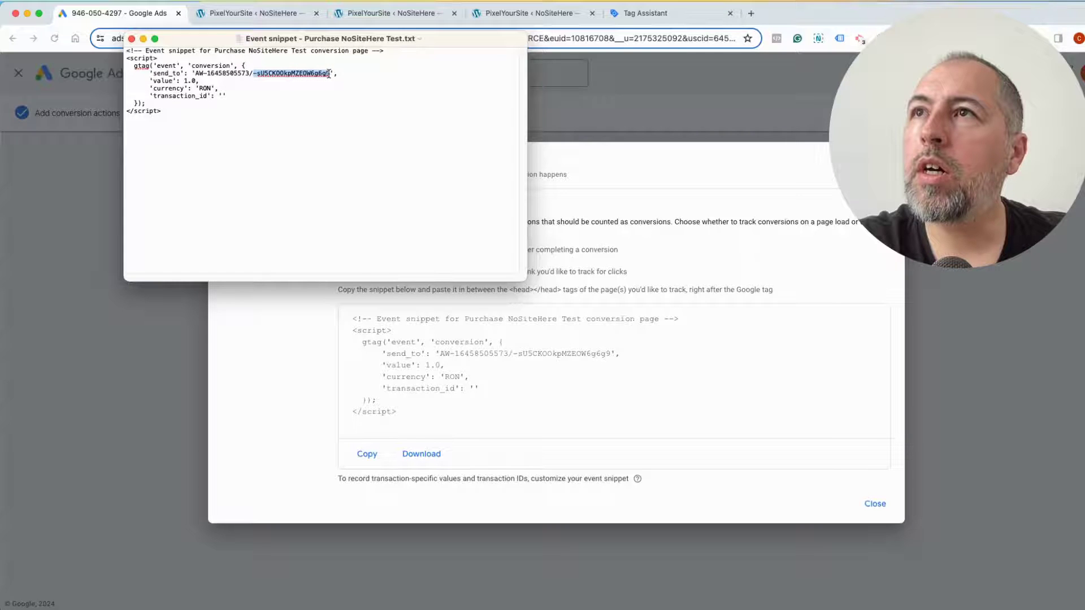
right_click(317, 71)
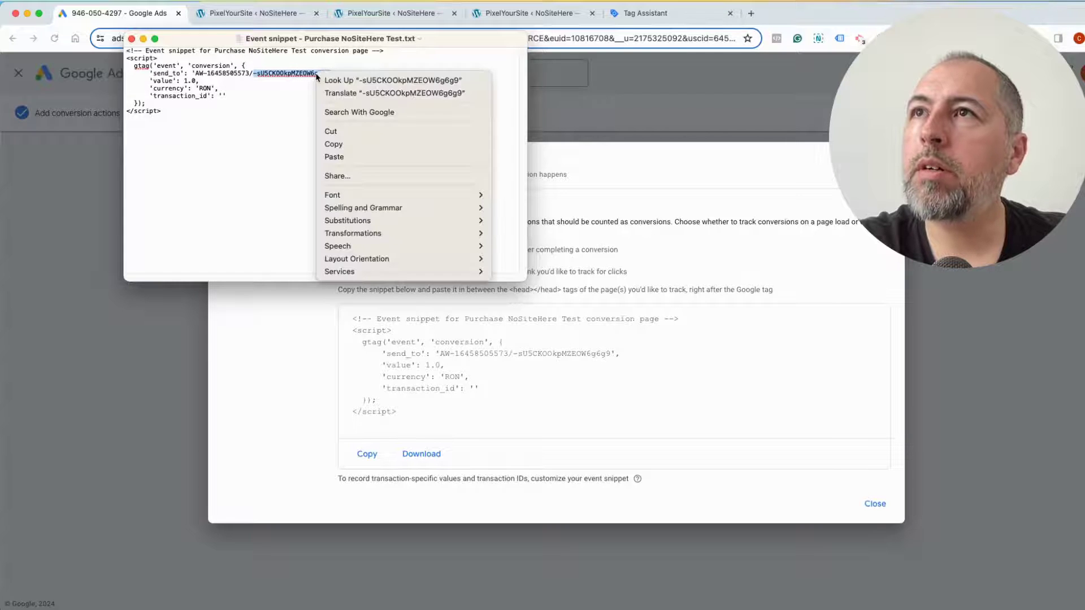
left_click(343, 144)
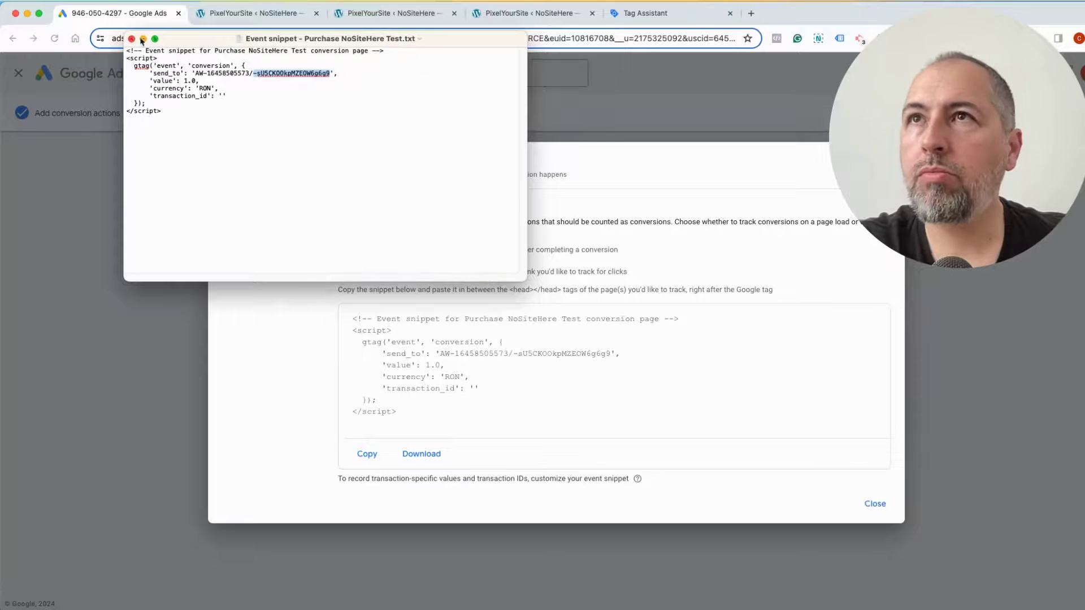
left_click(133, 39)
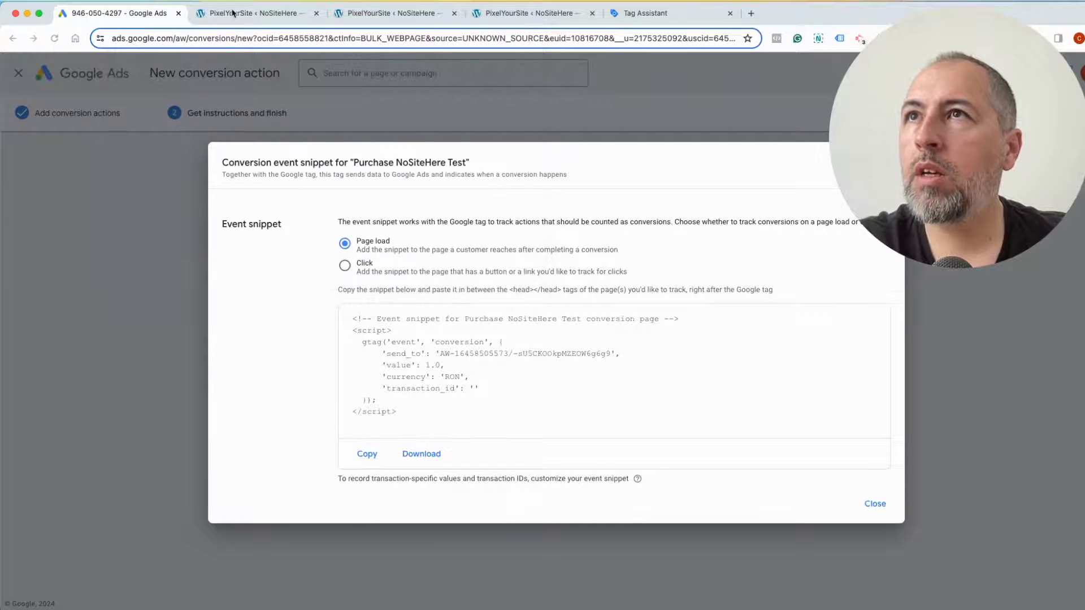
Paste the conversion label into the WooCommerce Purchase event's Google Ads field and save settings.
left_click(233, 13)
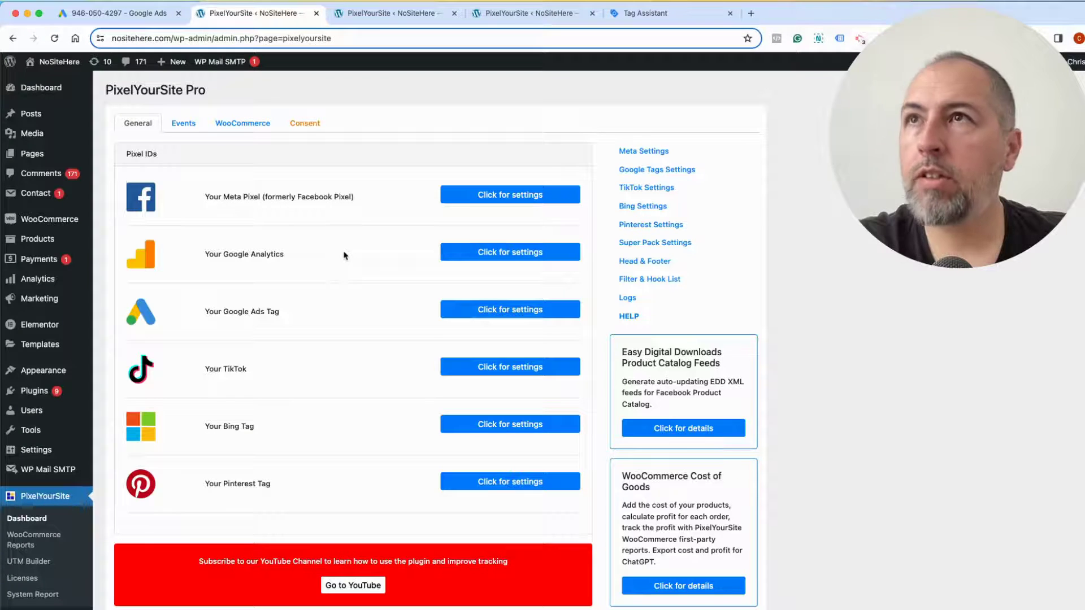
left_click(373, 14)
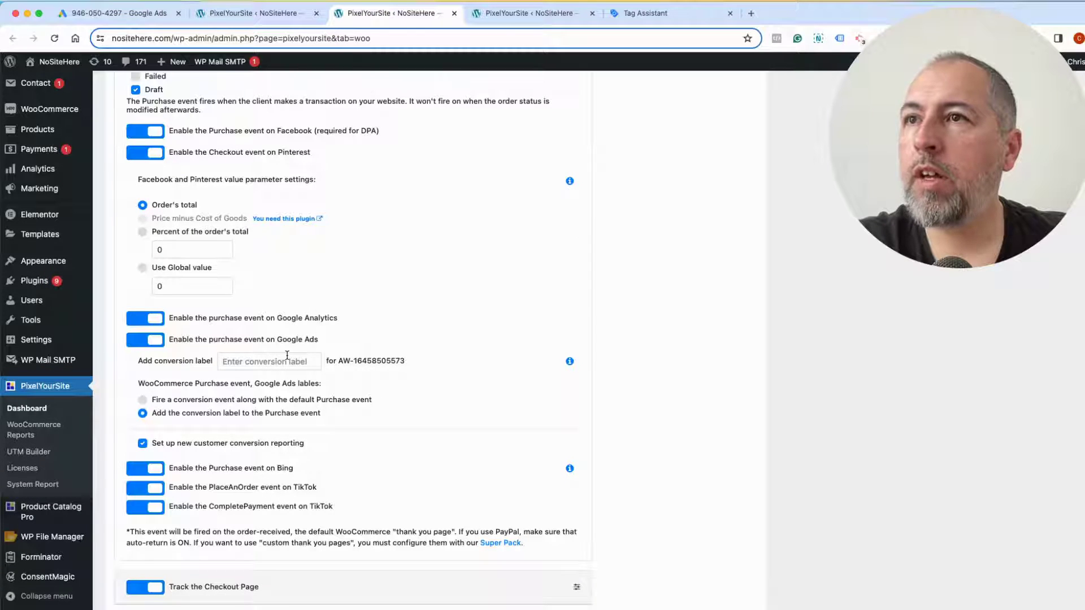
right_click(287, 357)
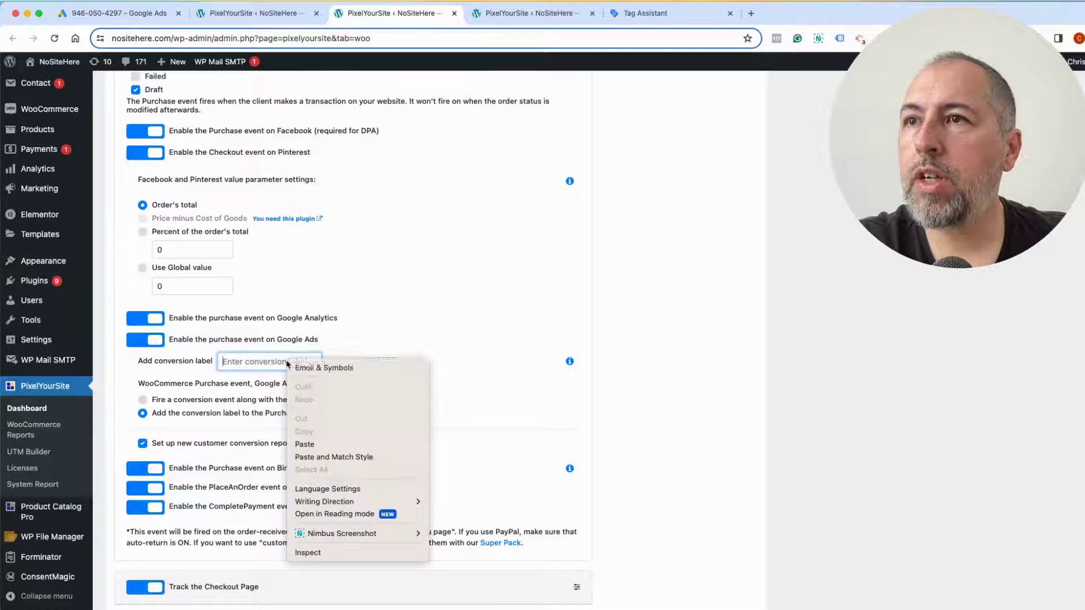
left_click(315, 445)
scroll(314, 446, "down", 15)
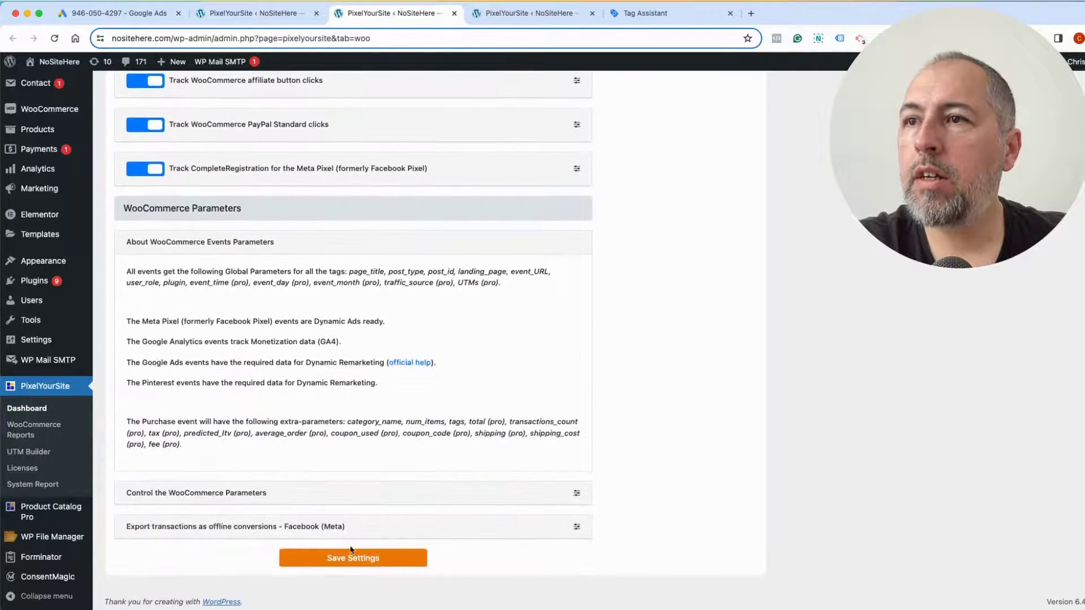
left_click(351, 557)
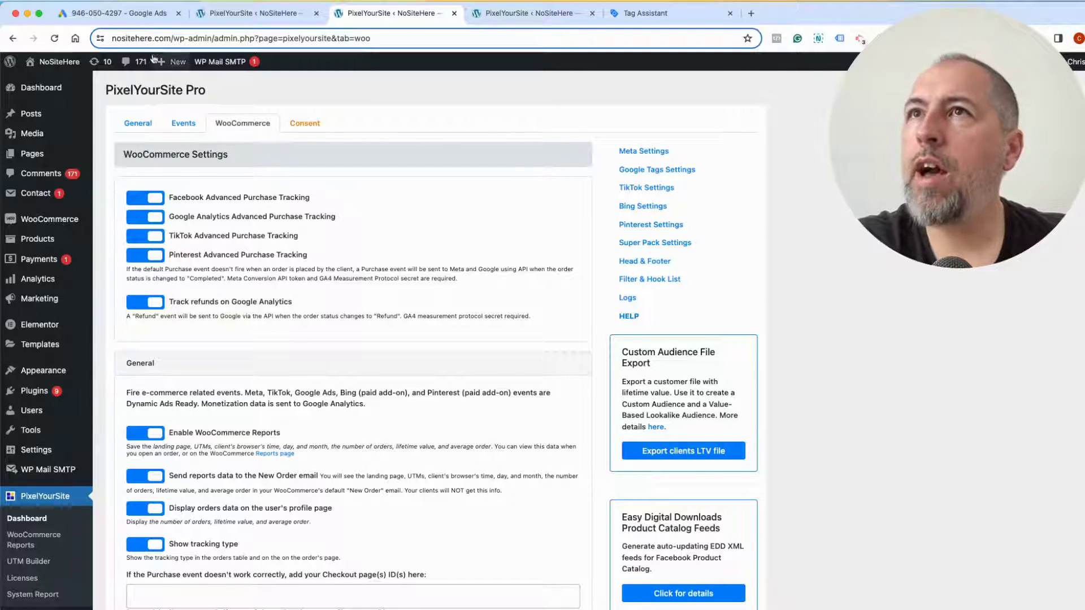
Dismiss the event snippet and finish creating the Purchase NoSiteHere Test conversion action.
left_click(137, 17)
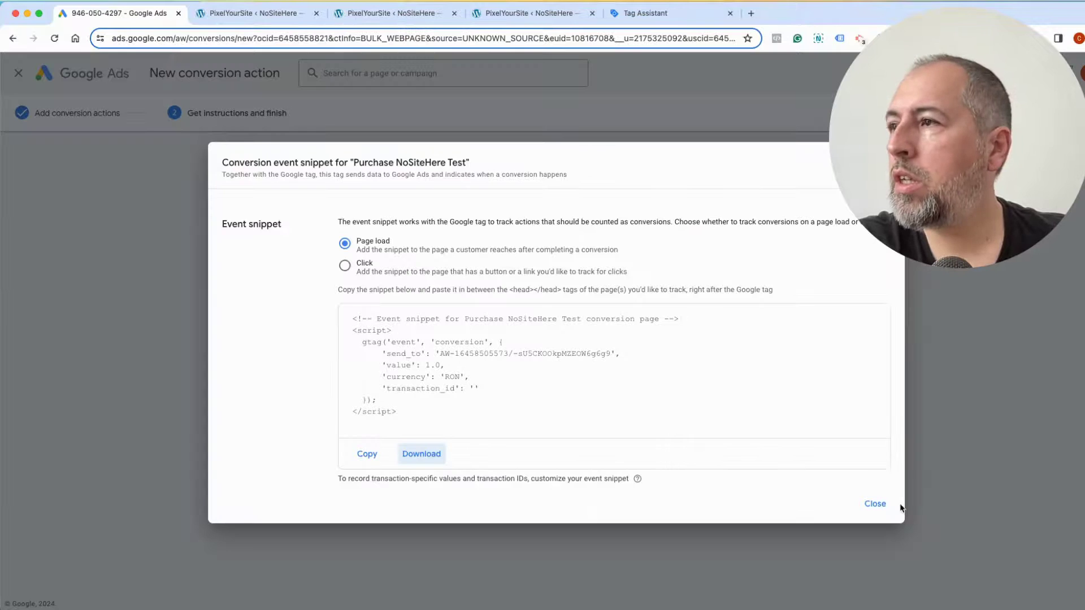
left_click(875, 503)
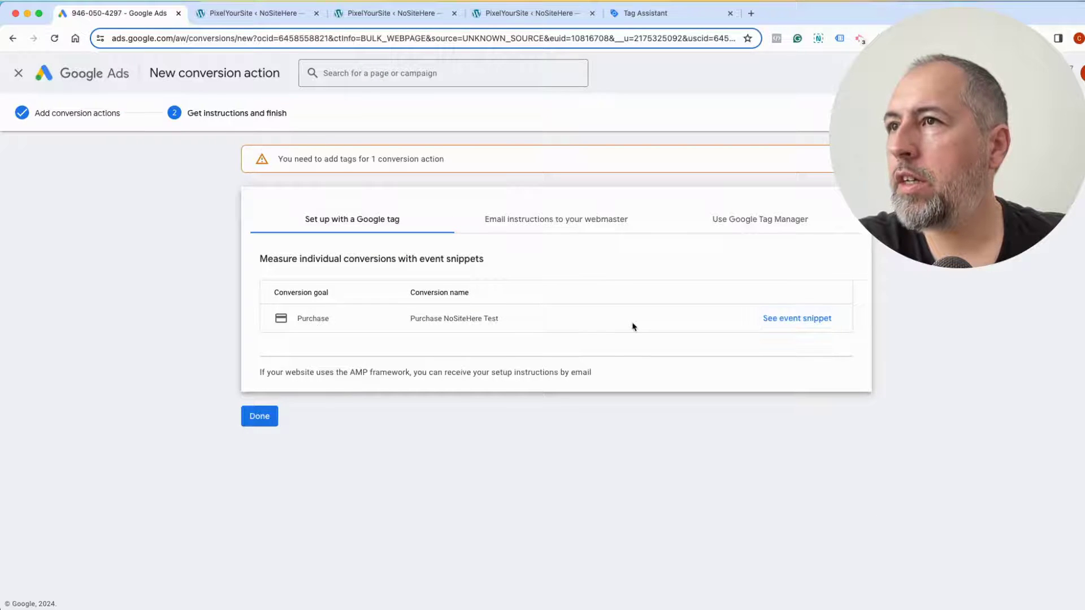
left_click(266, 418)
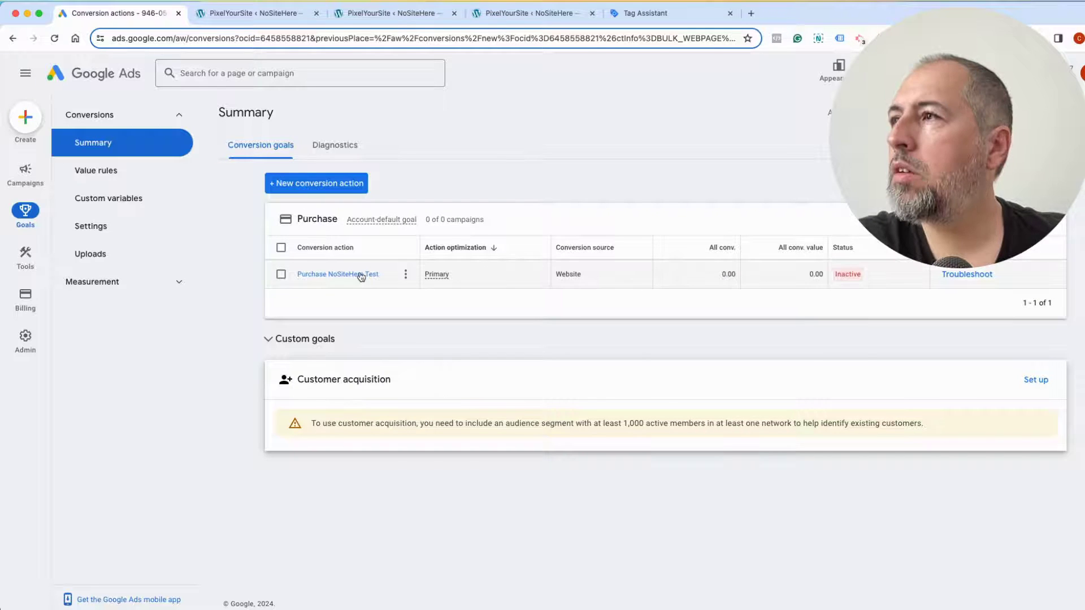
Open Purchase NoSiteHere Test's settings and check that enhanced conversions are enabled.
left_click(360, 275)
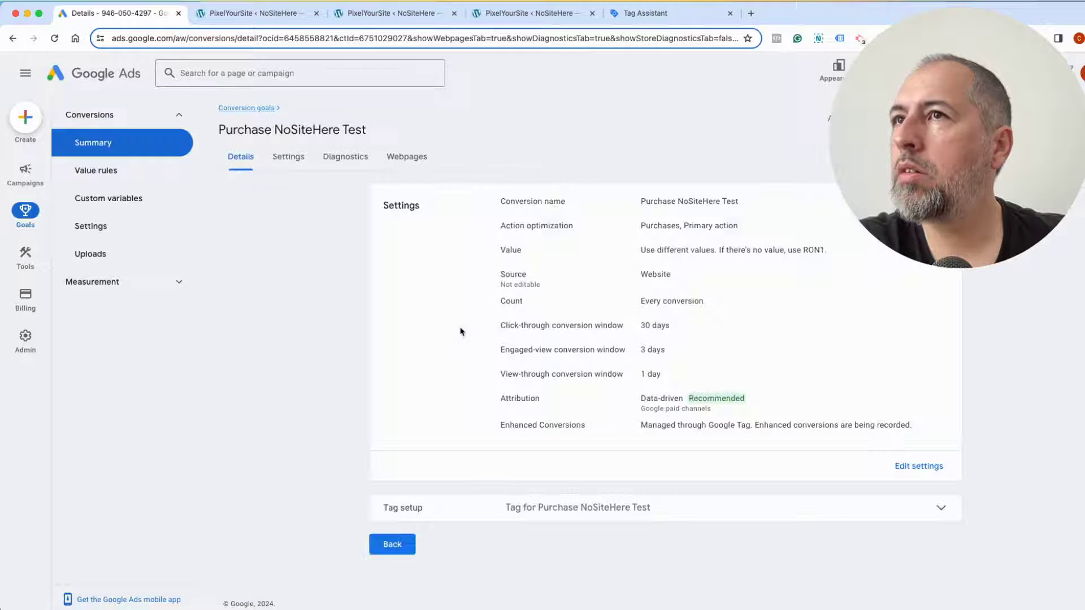
left_click(910, 466)
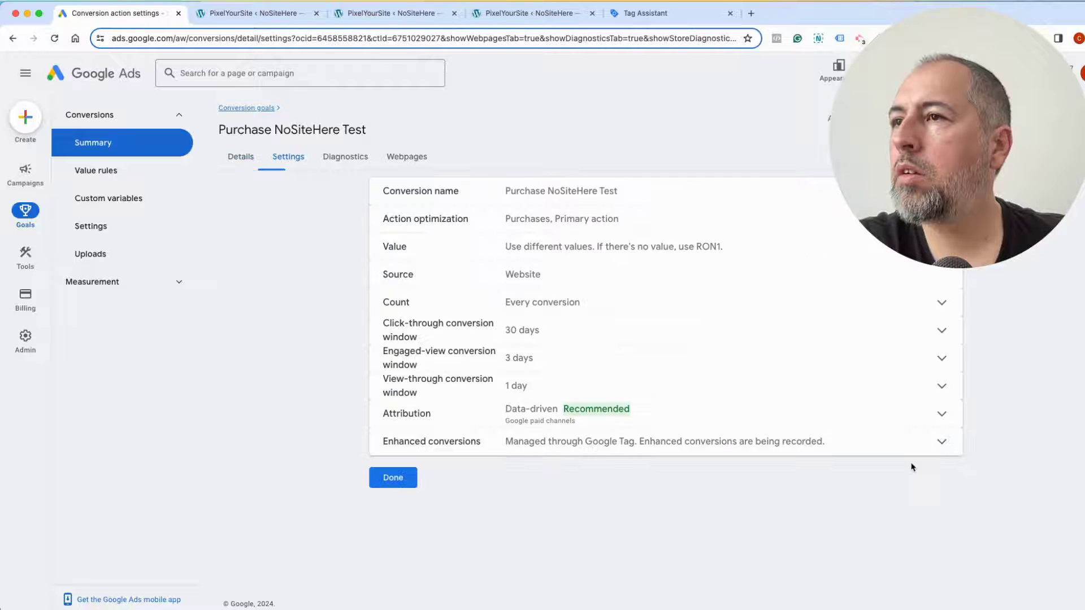
left_click(734, 447)
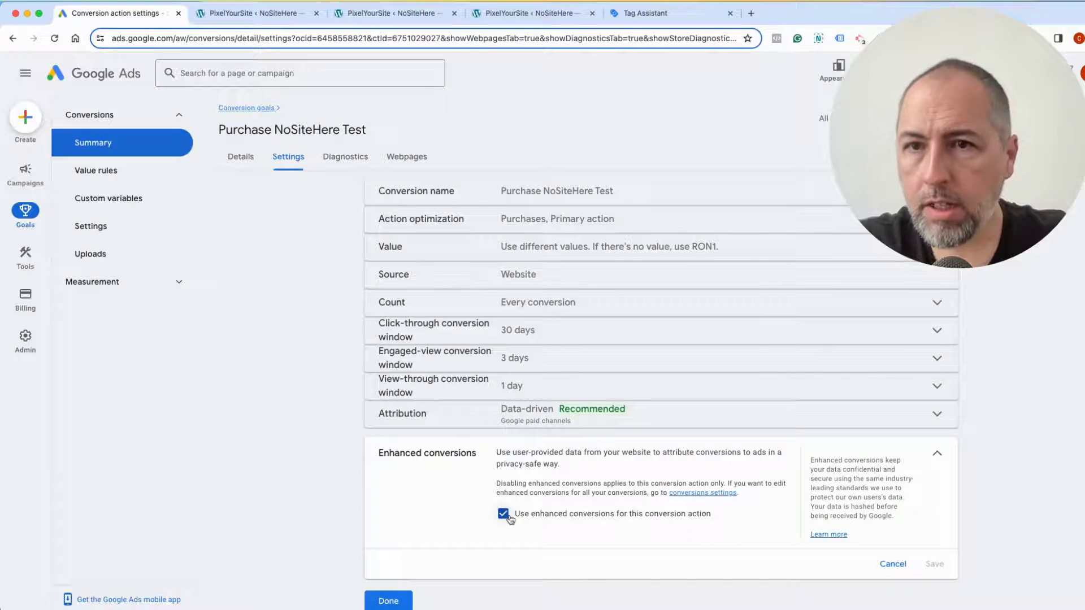
On the PixelYourSite dashboard, expand Your Google Ads Tag to verify enhanced conversions, then collapse it.
left_click(271, 25)
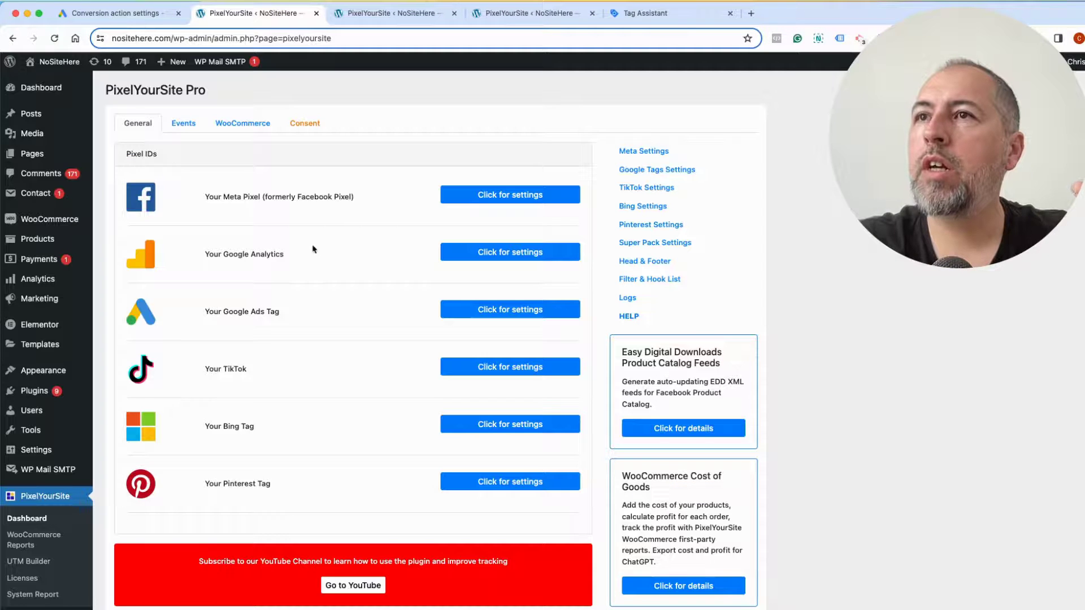
left_click(463, 317)
scroll(269, 382, "down", 2)
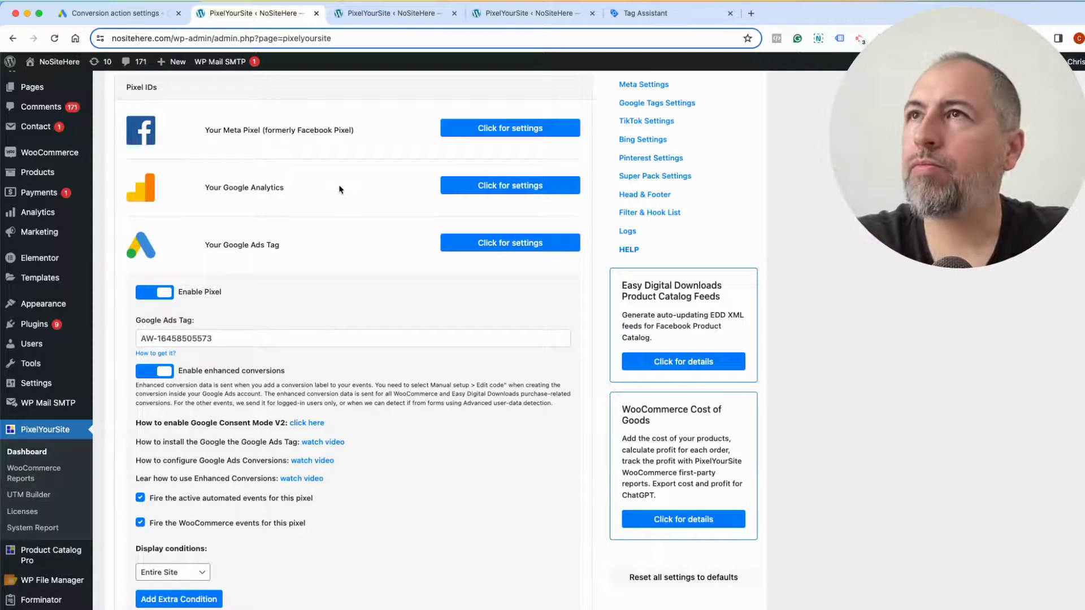
left_click(460, 243)
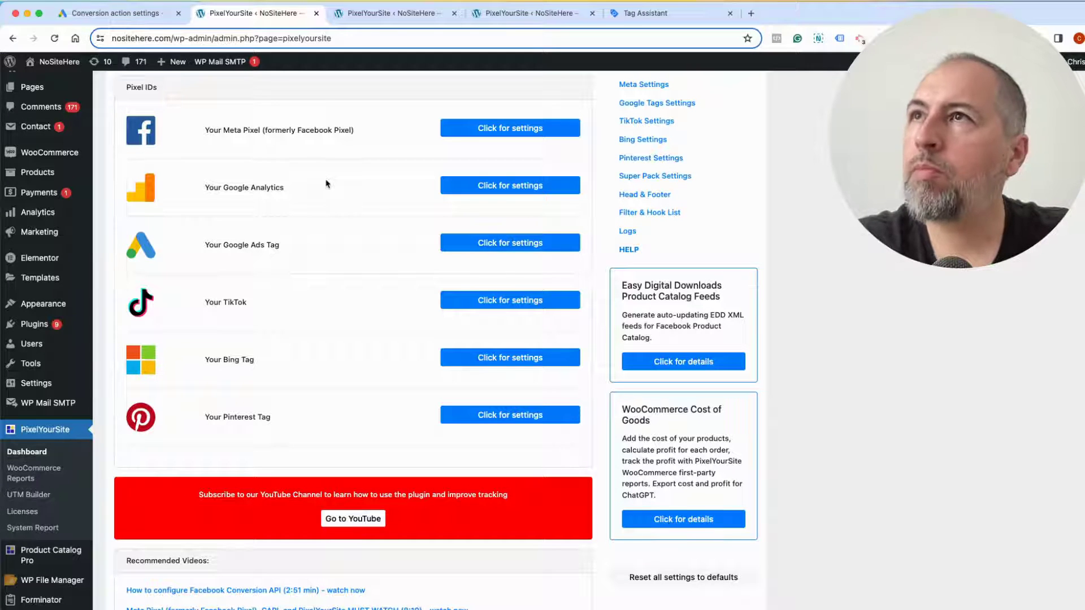
Review the conversion label options under Track add to cart and Track the Checkout Page.
left_click(375, 22)
scroll(417, 287, "down", 10)
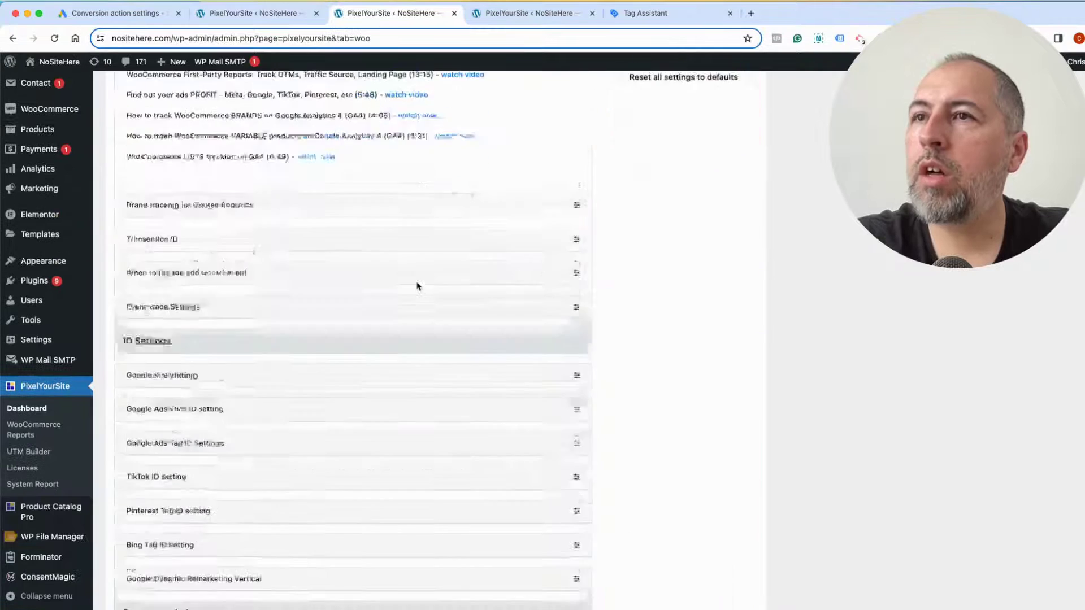
scroll(417, 286, "down", 3)
scroll(417, 286, "down", 5)
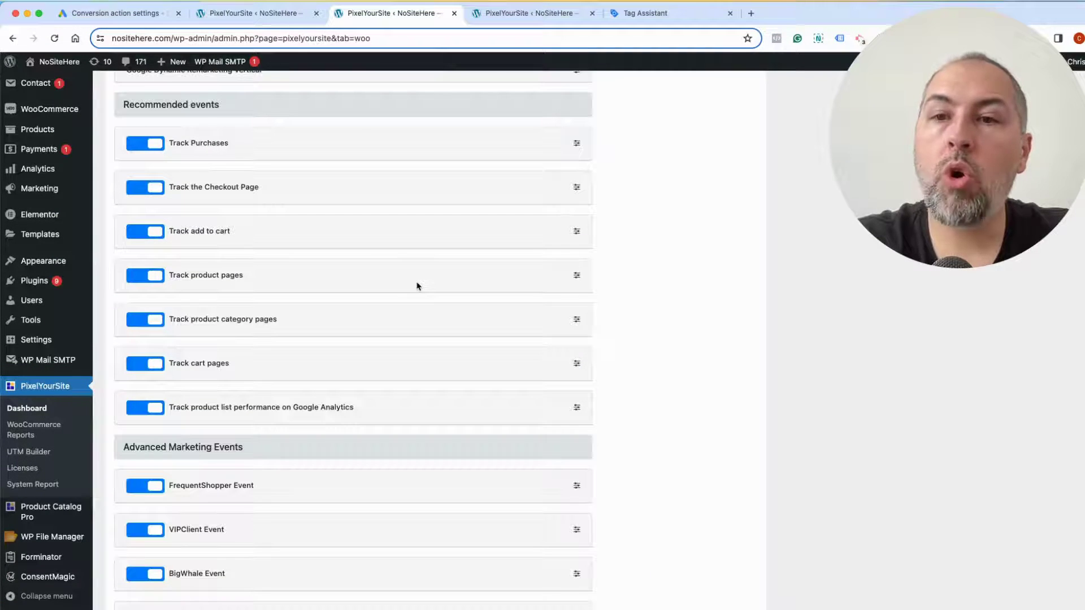
left_click(577, 231)
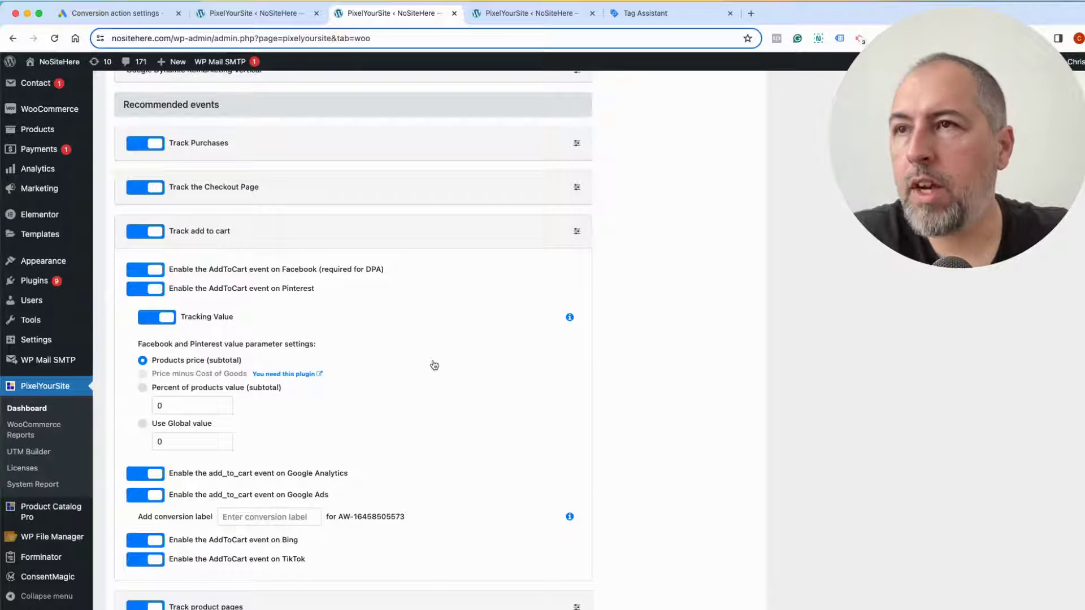
left_click(576, 231)
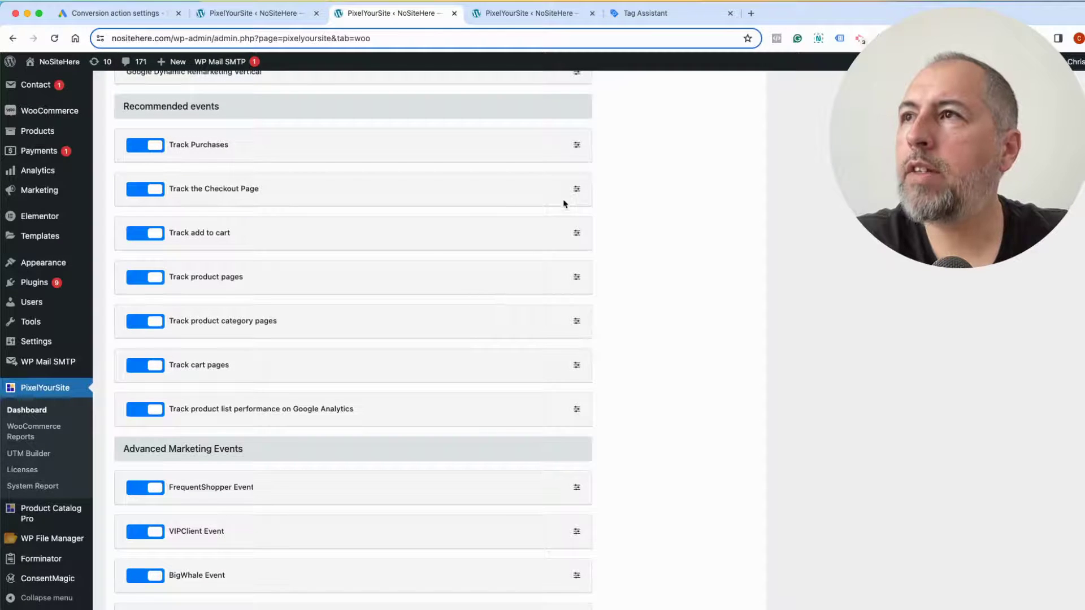
left_click(577, 186)
scroll(446, 340, "down", 2)
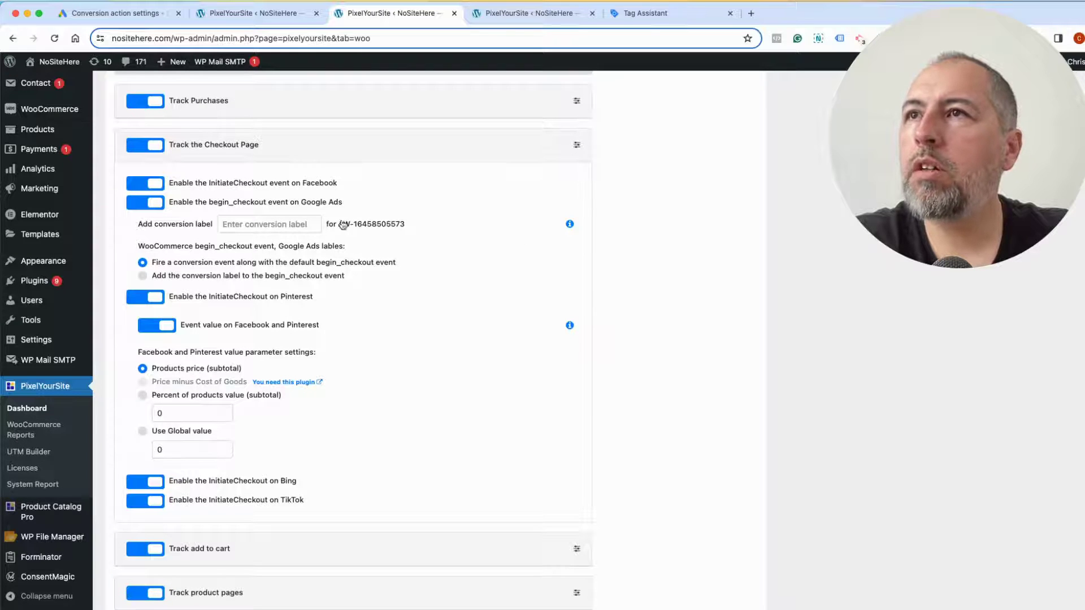
left_click(577, 146)
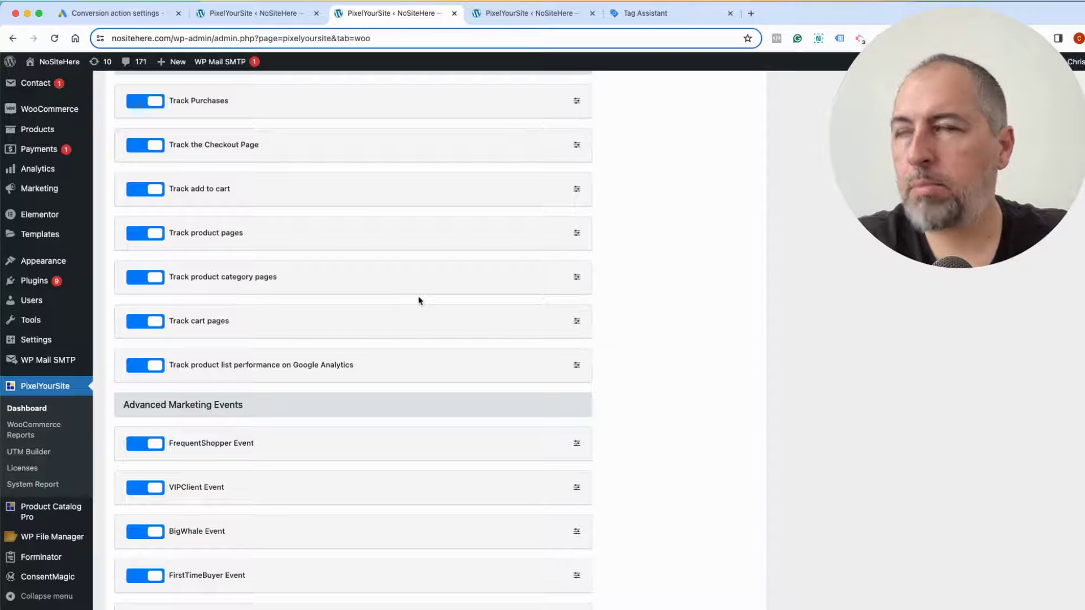
scroll(421, 300, "up", 10)
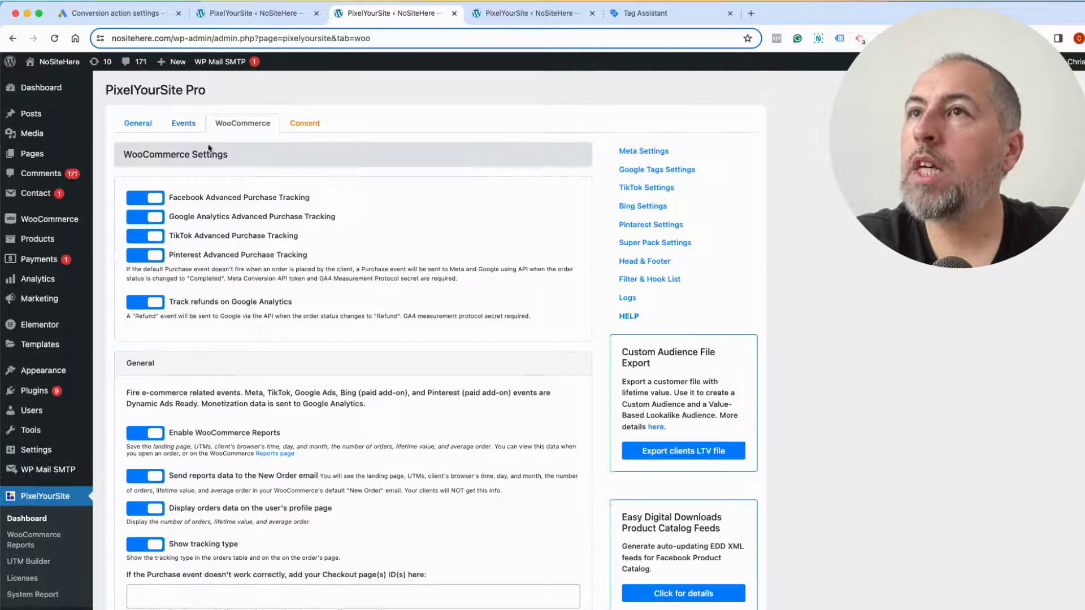
Start a new custom event from PixelYourSite's Events tab.
left_click(180, 134)
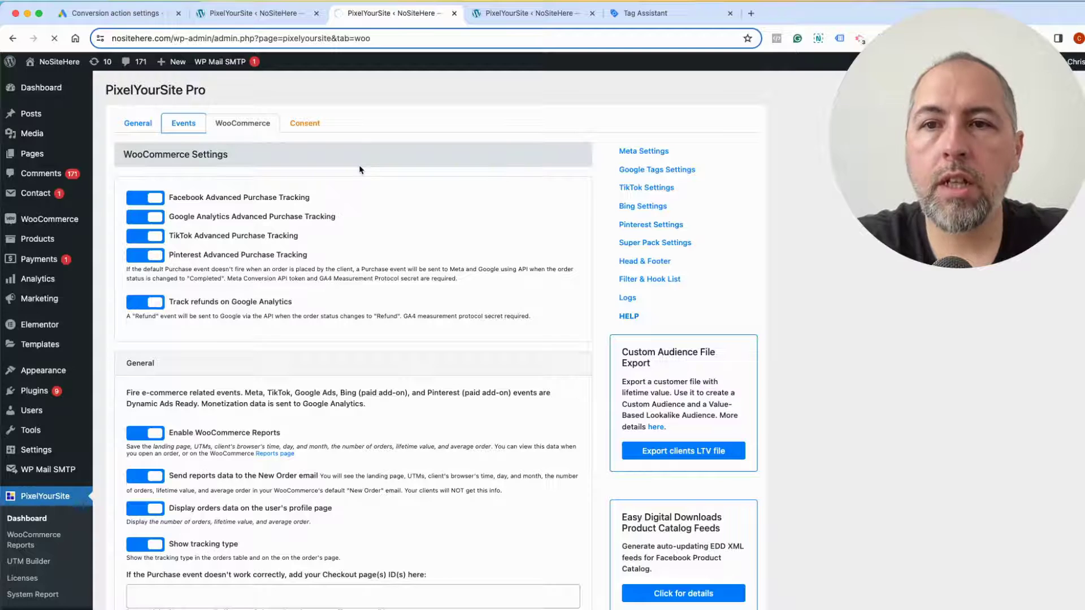
scroll(360, 169, "down", 7)
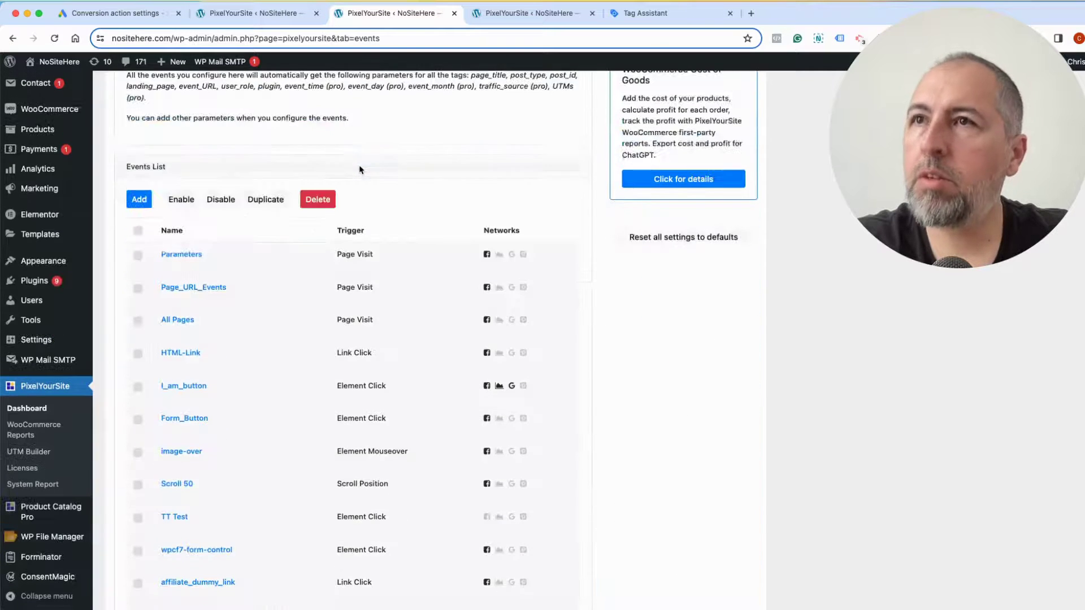
left_click(139, 199)
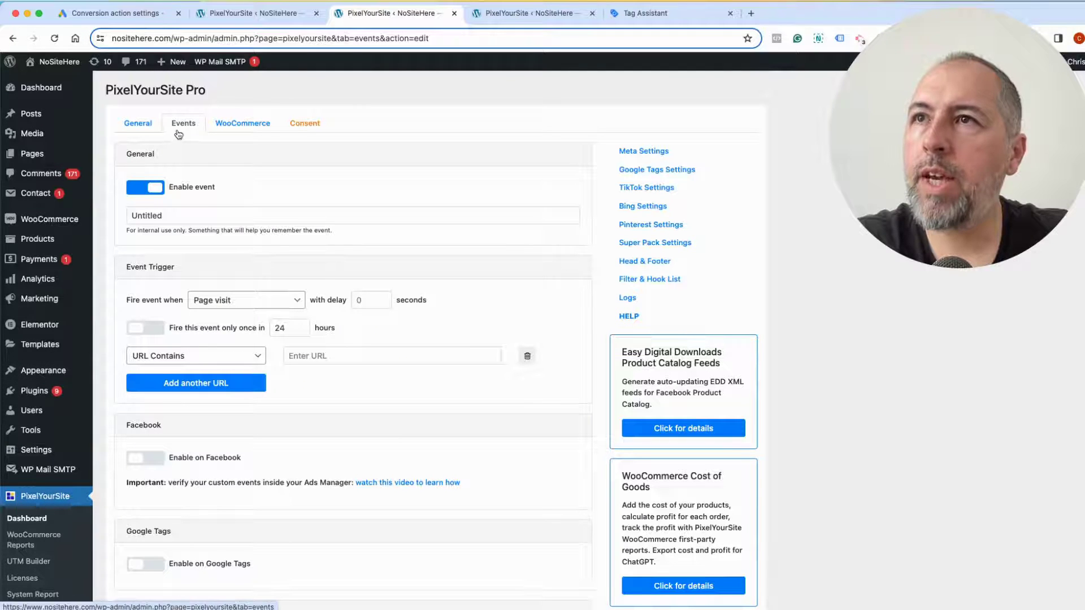
Make the event fire on Contact Form 7 submissions of Contact form 1 and Contact form 2.
left_click(236, 303)
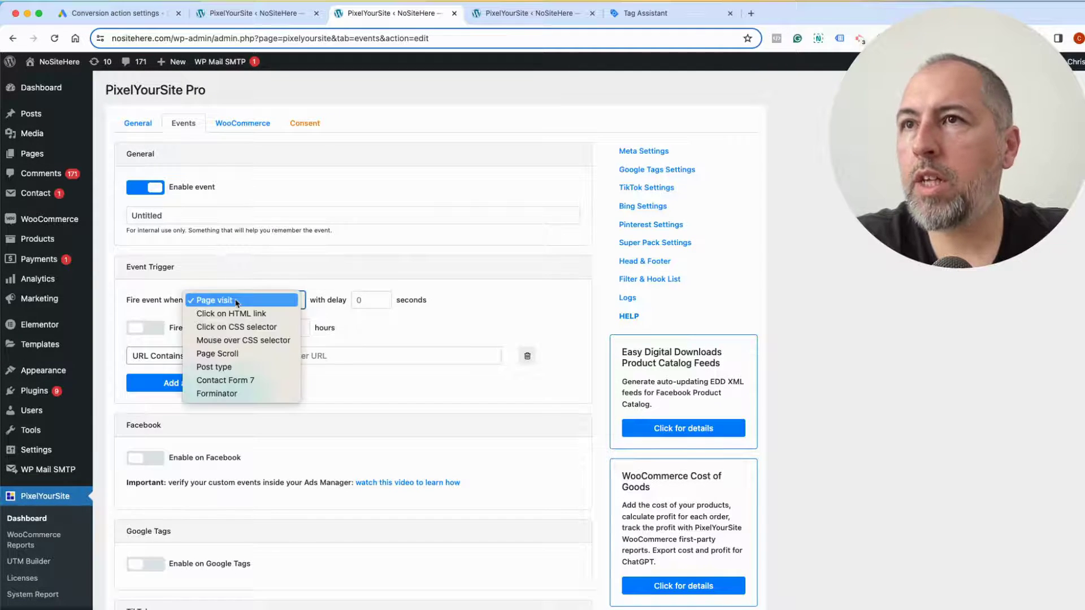
left_click(242, 381)
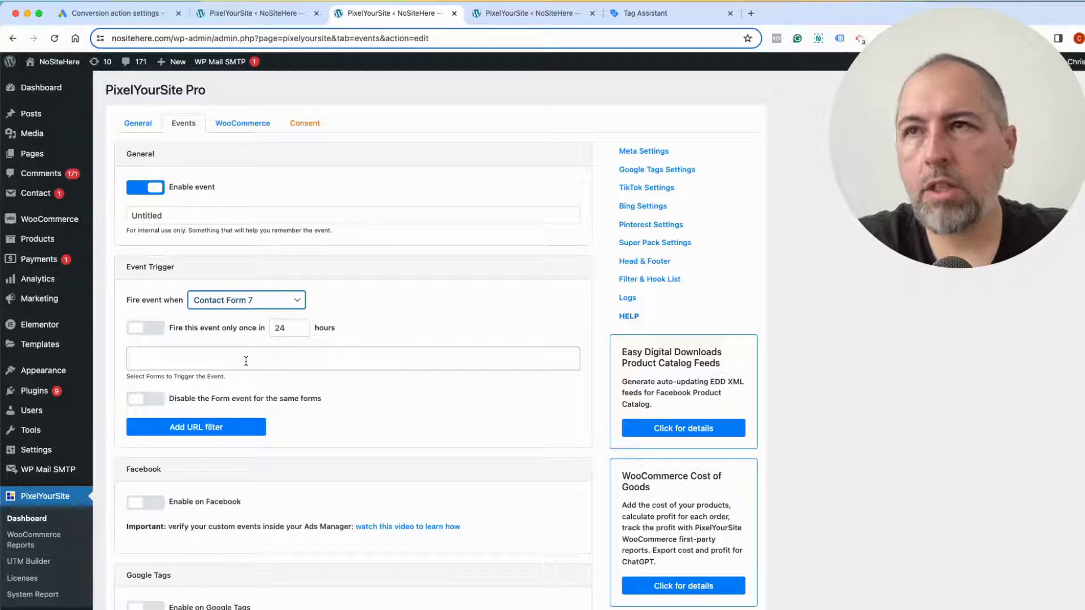
left_click(269, 301)
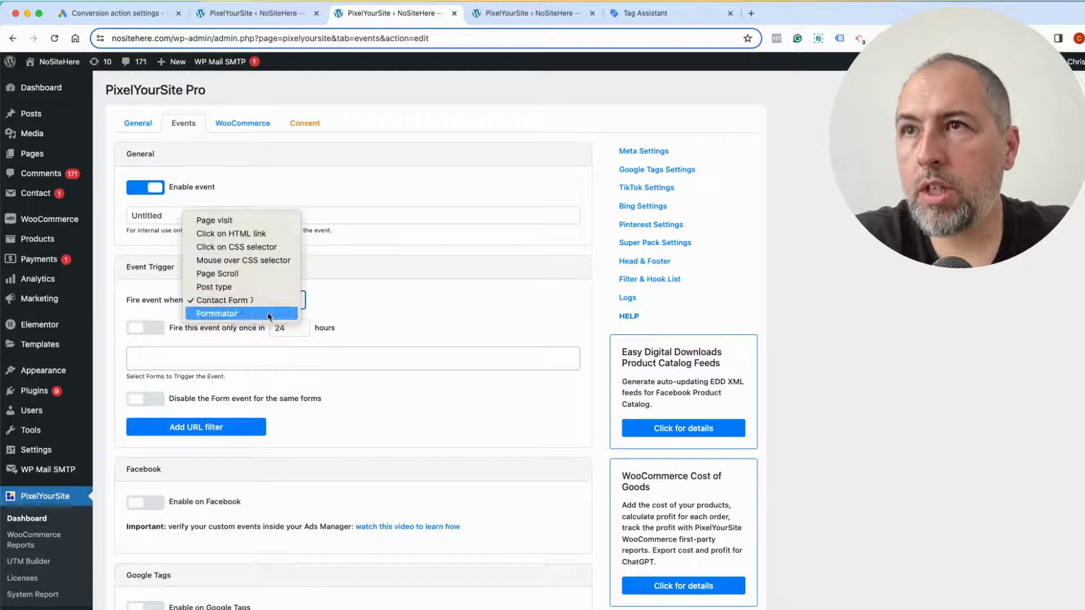
left_click(273, 362)
left_click(273, 358)
left_click(246, 379)
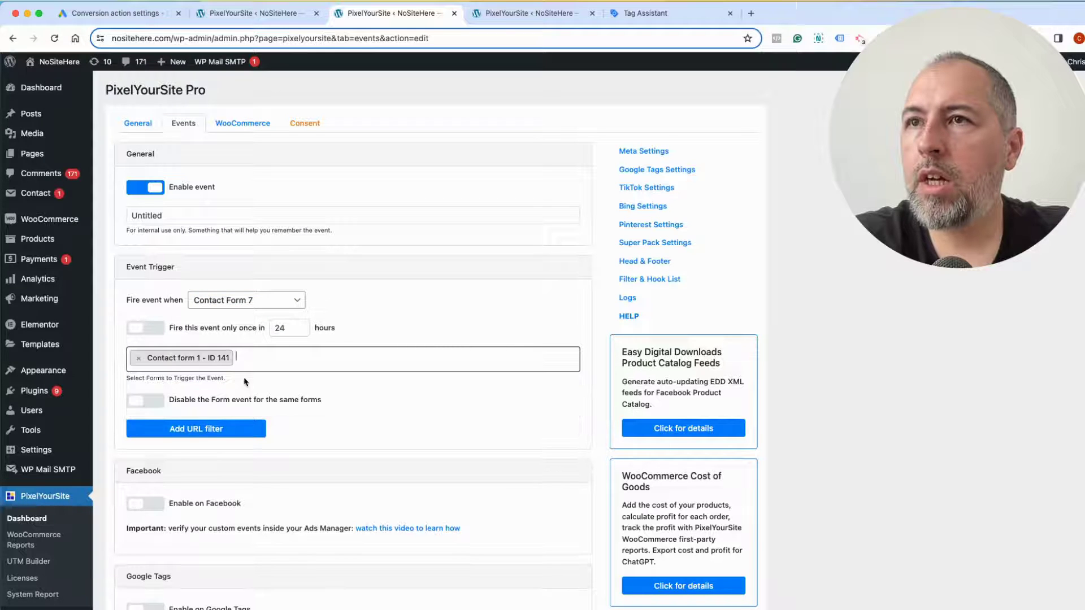
left_click(266, 357)
left_click(255, 401)
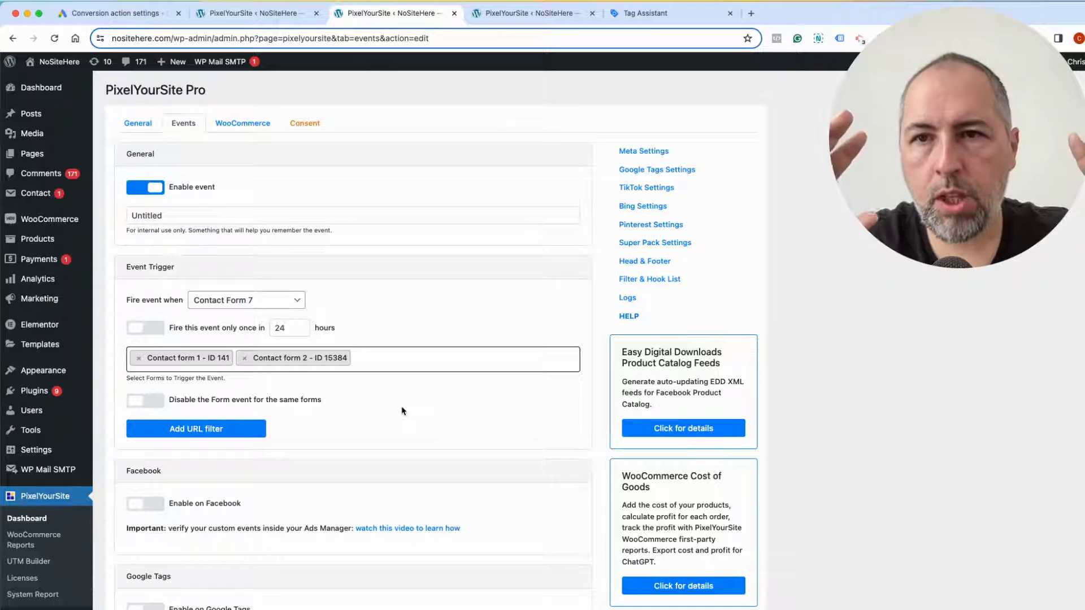
scroll(350, 460, "down", 5)
Enable the event for Google Tags and fire it for All pixels.
left_click(148, 297)
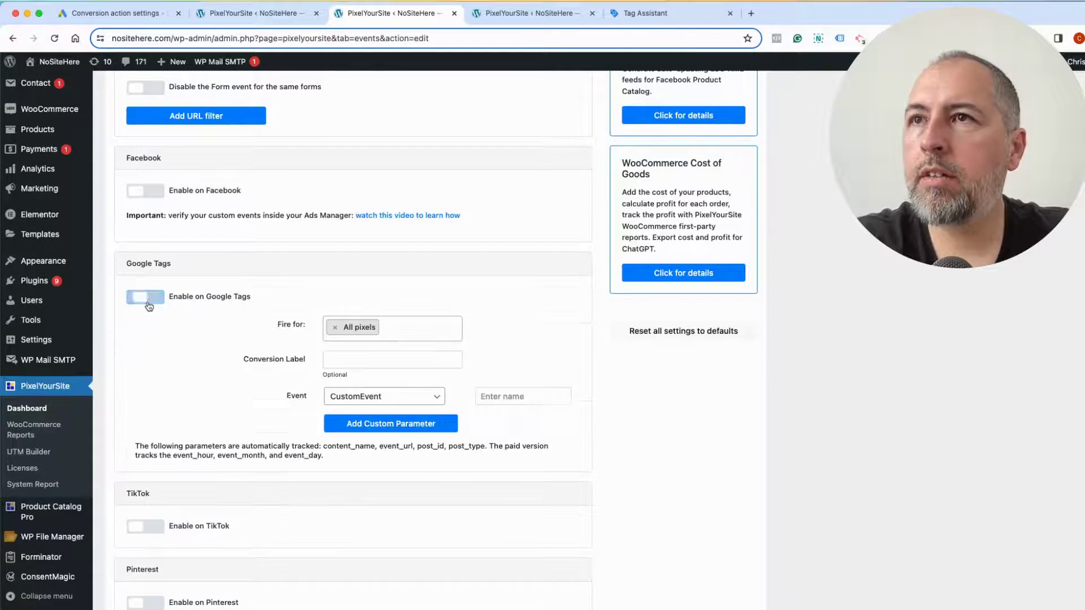
left_click(422, 333)
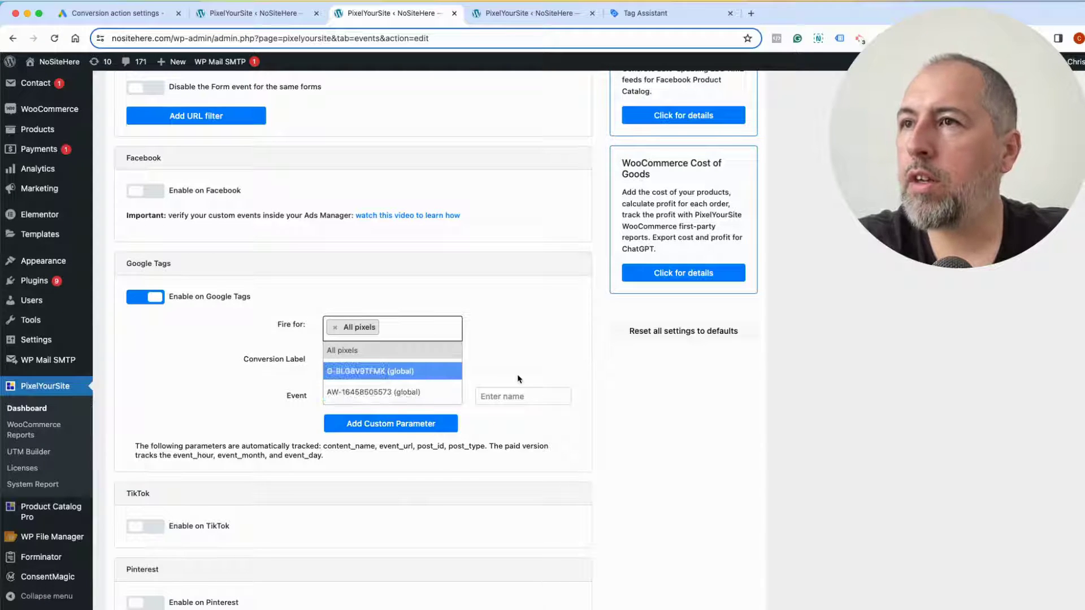
left_click(387, 348)
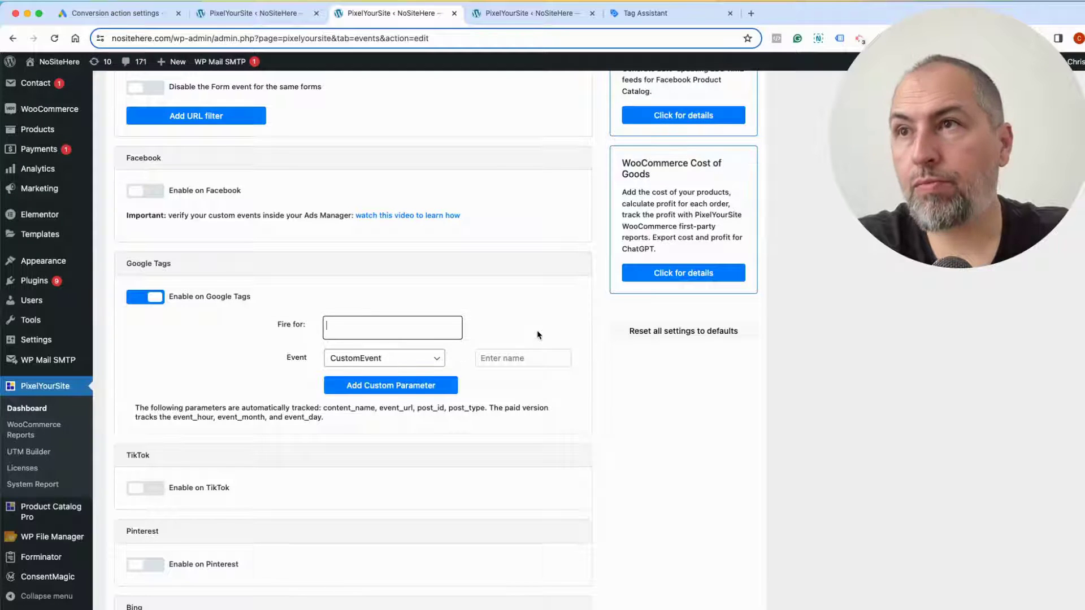
left_click(395, 329)
left_click(351, 349)
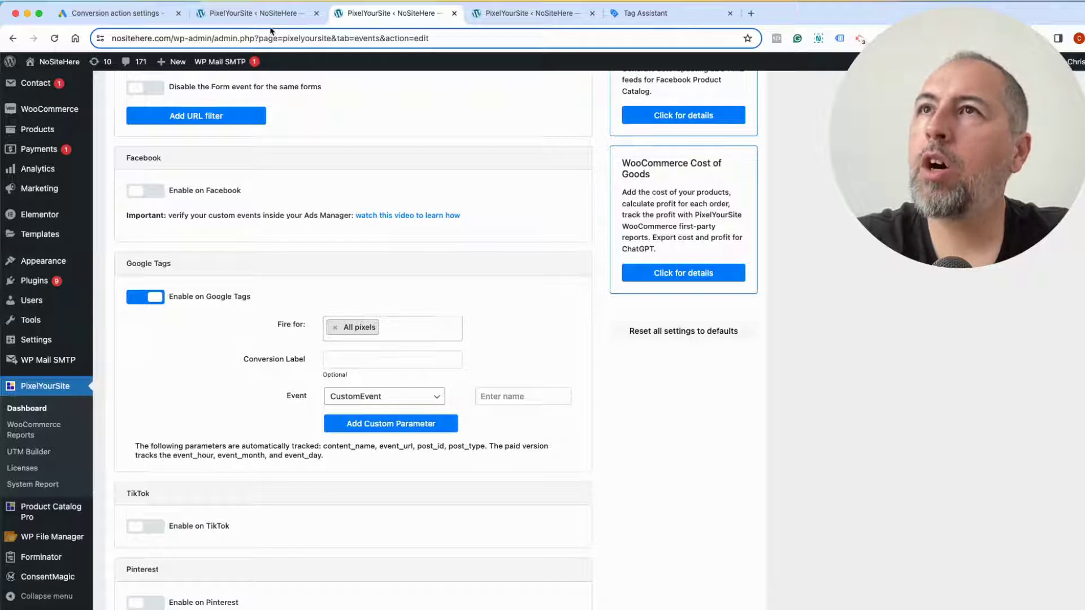
Paste the Google Ads conversion label into the Conversion Label field.
left_click(121, 12)
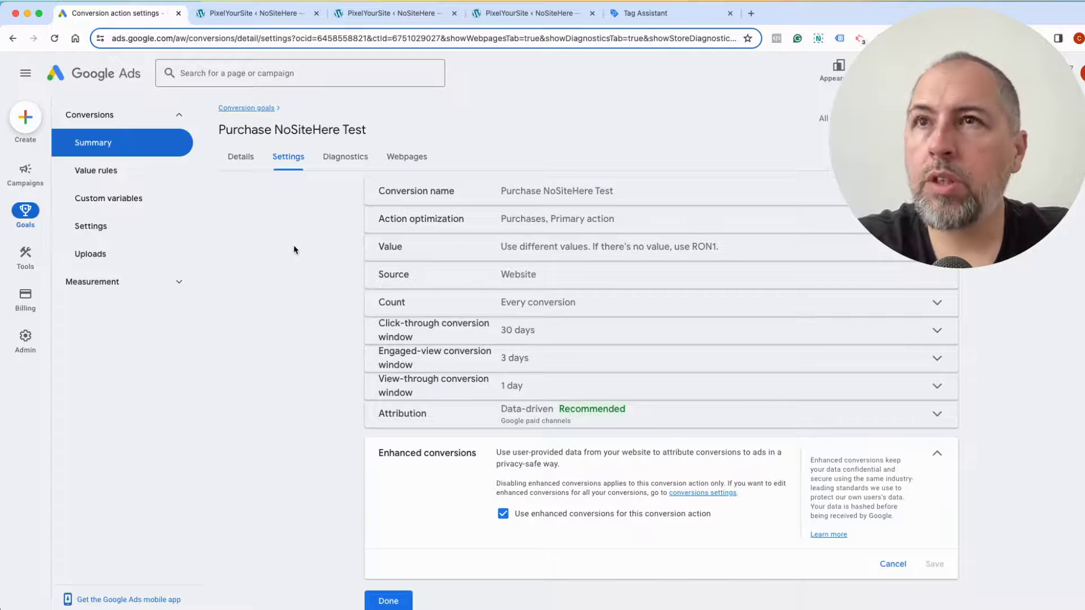
left_click(289, 16)
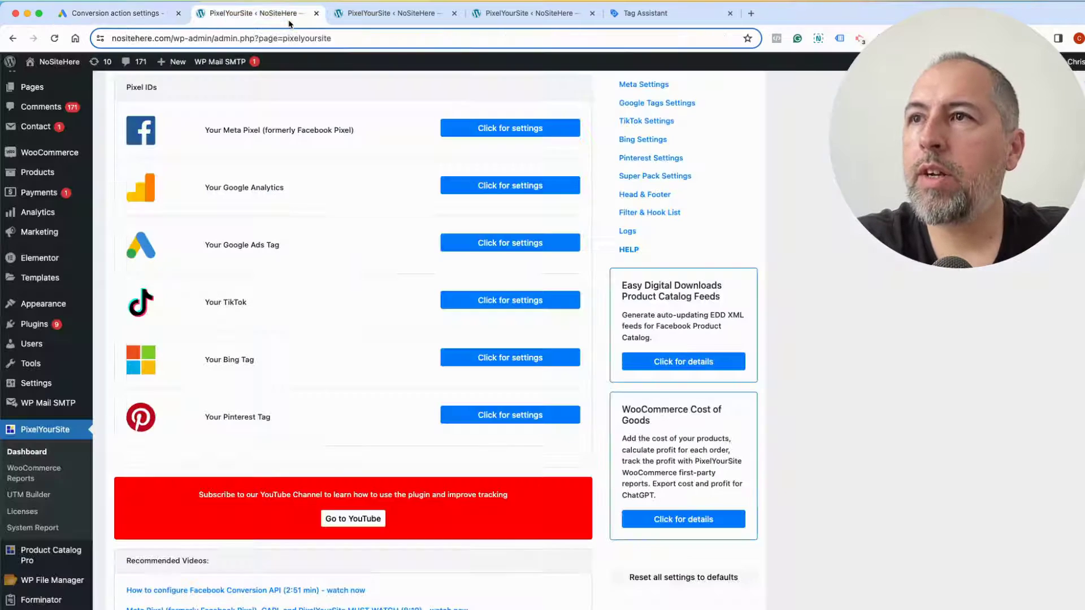
left_click(393, 14)
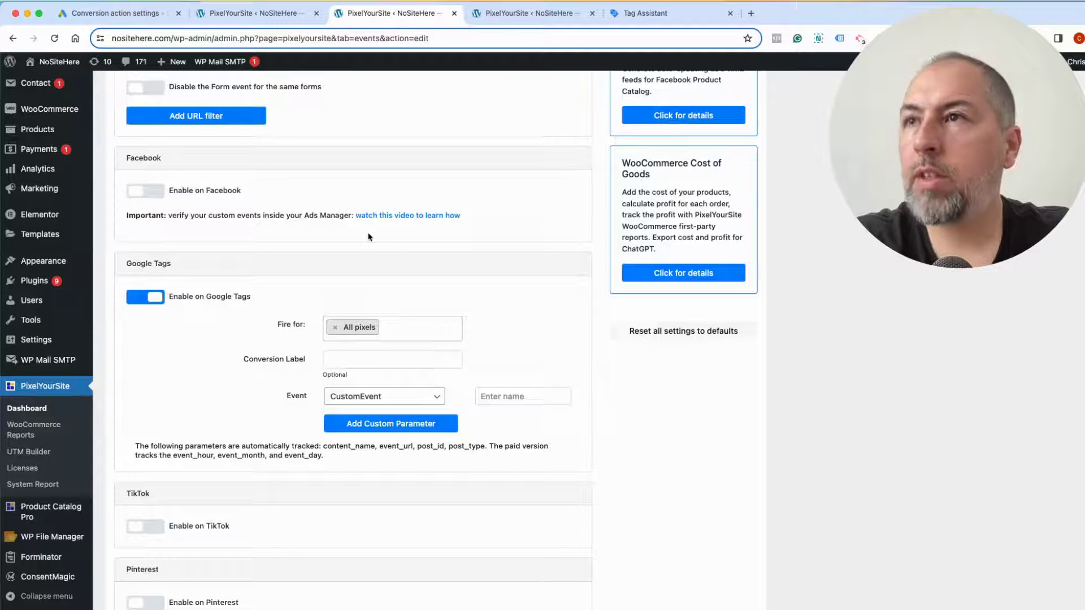
left_click(372, 359)
right_click(374, 360)
left_click(406, 445)
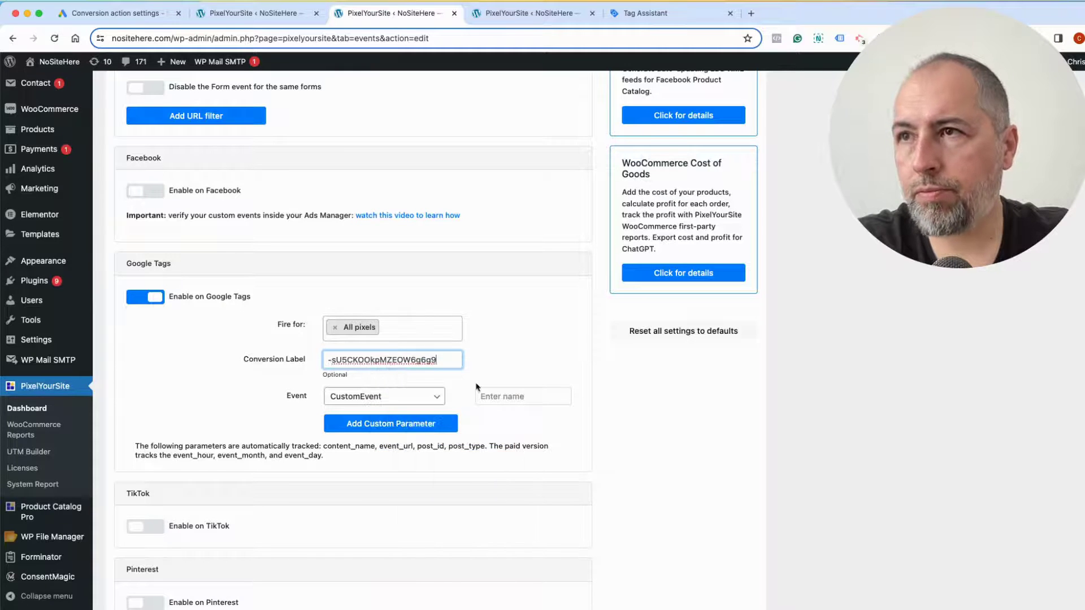
Name the event TestContactForm7 and save it.
left_click(515, 395)
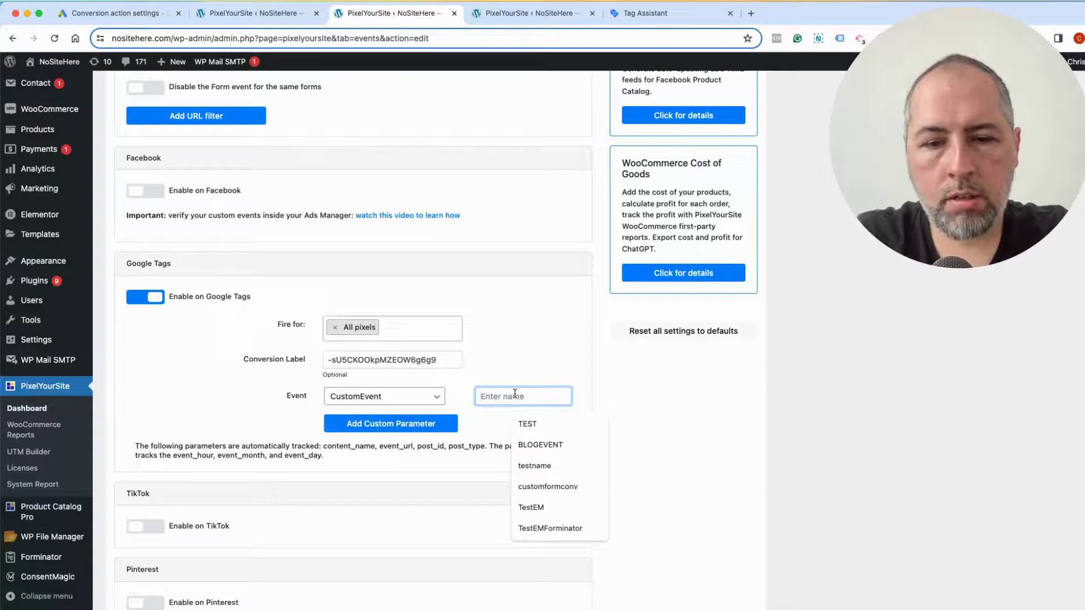
type("Test")
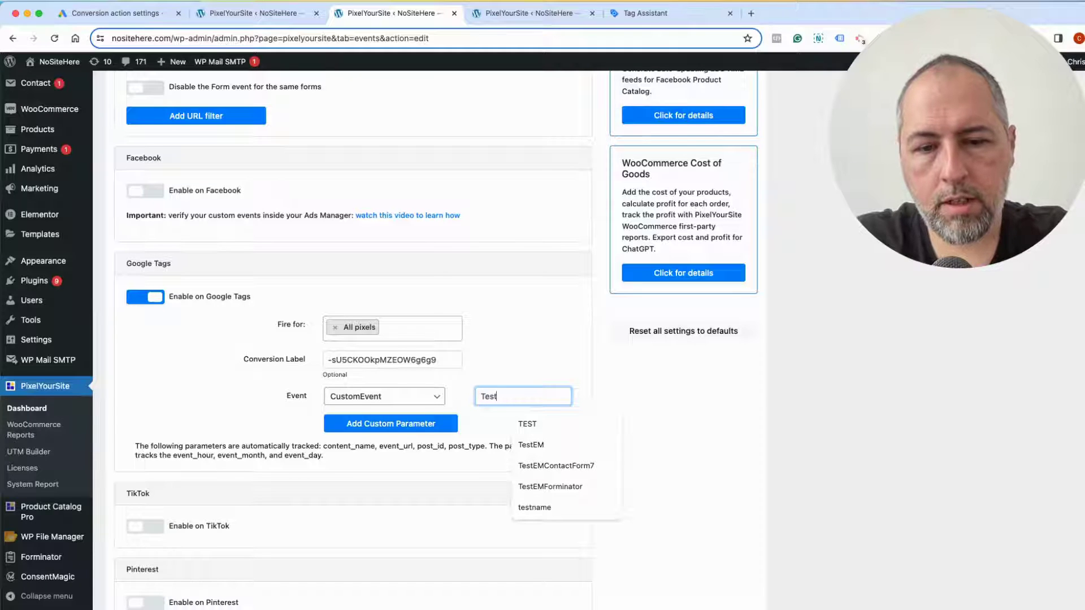
type("ContactForm7")
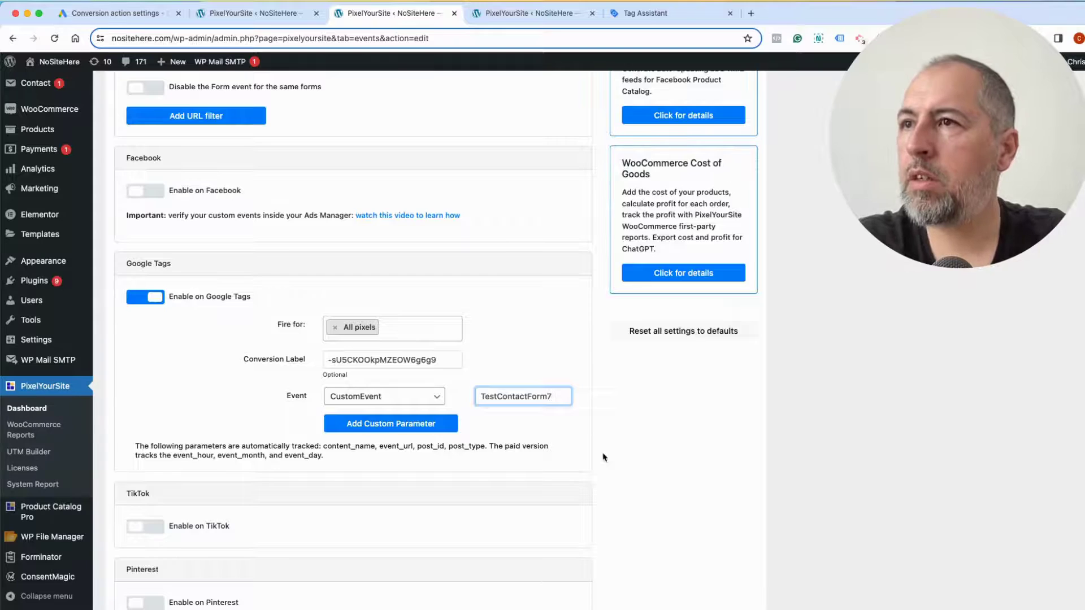
scroll(602, 455, "down", 10)
left_click(346, 559)
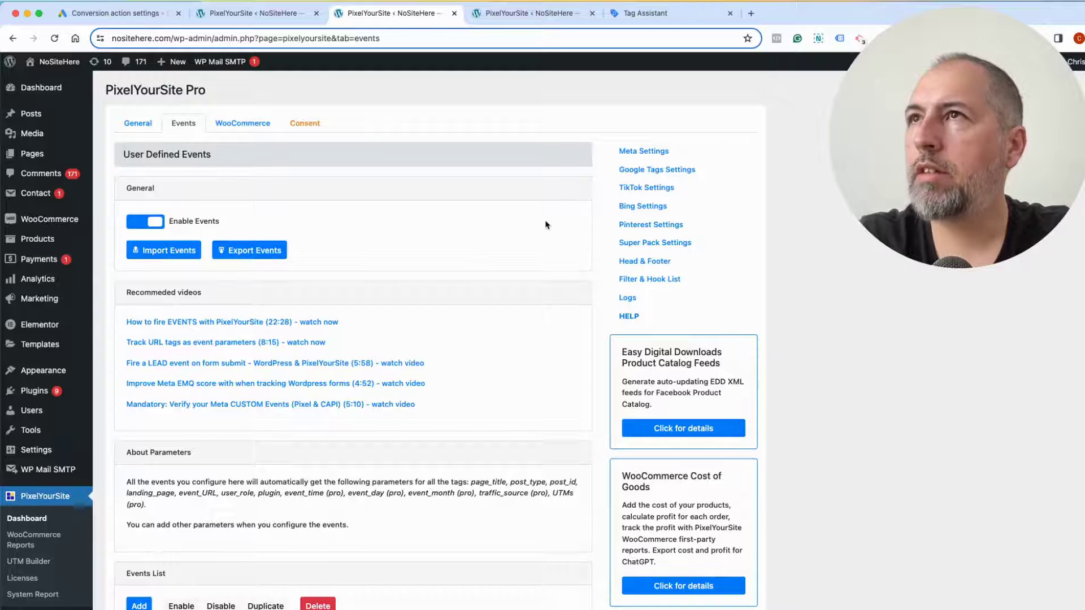
Start a Tag Assistant debug session on nositehere.com from the history list.
left_click(667, 13)
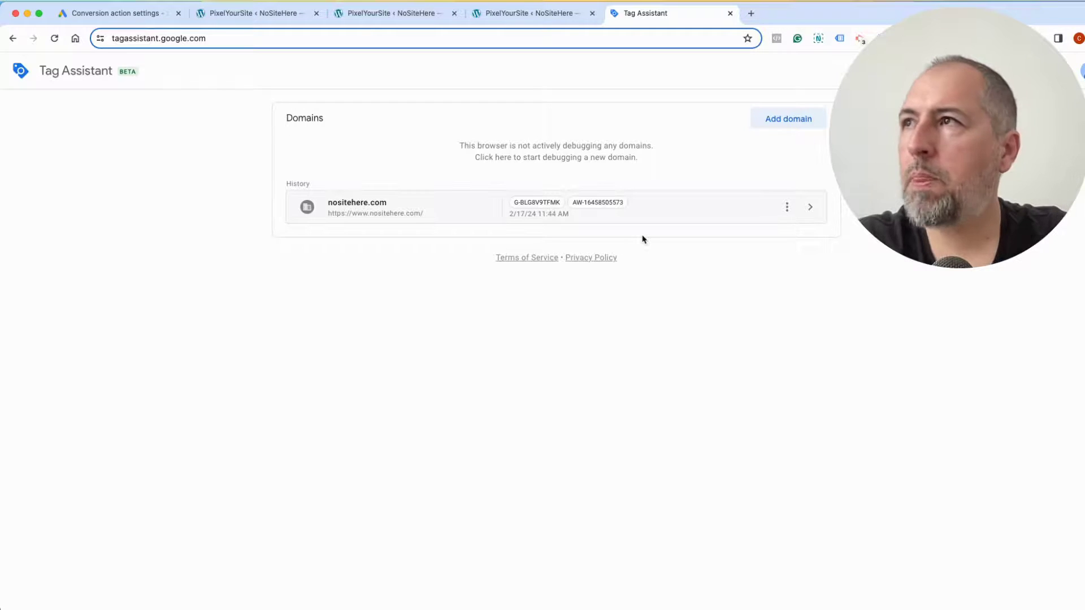
left_click(710, 213)
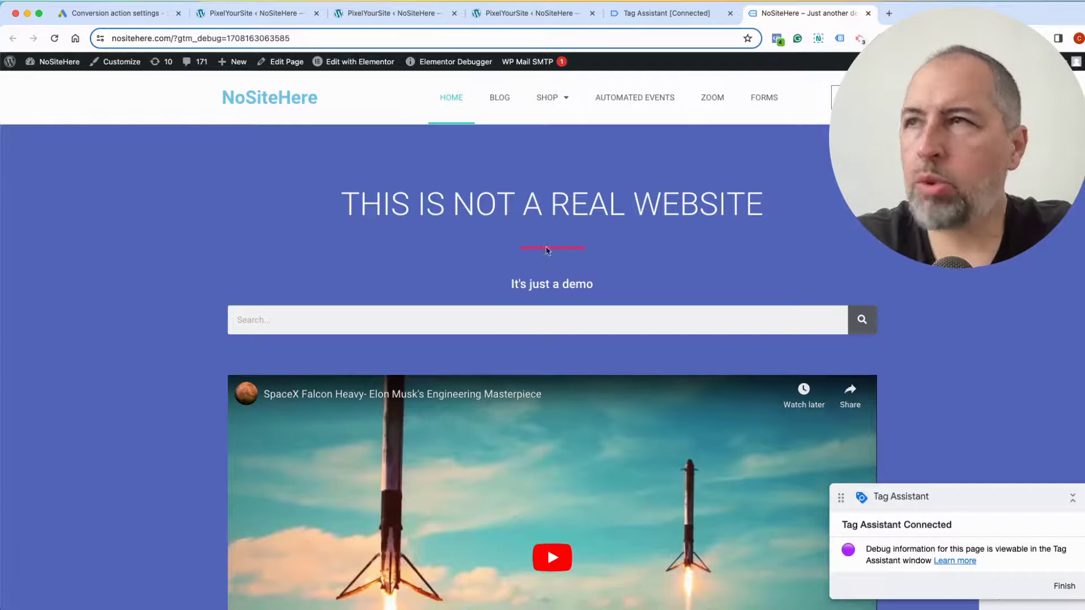
Send a test message through the Contact Form7 form on the FORMS page, then return to Tag Assistant.
left_click(759, 96)
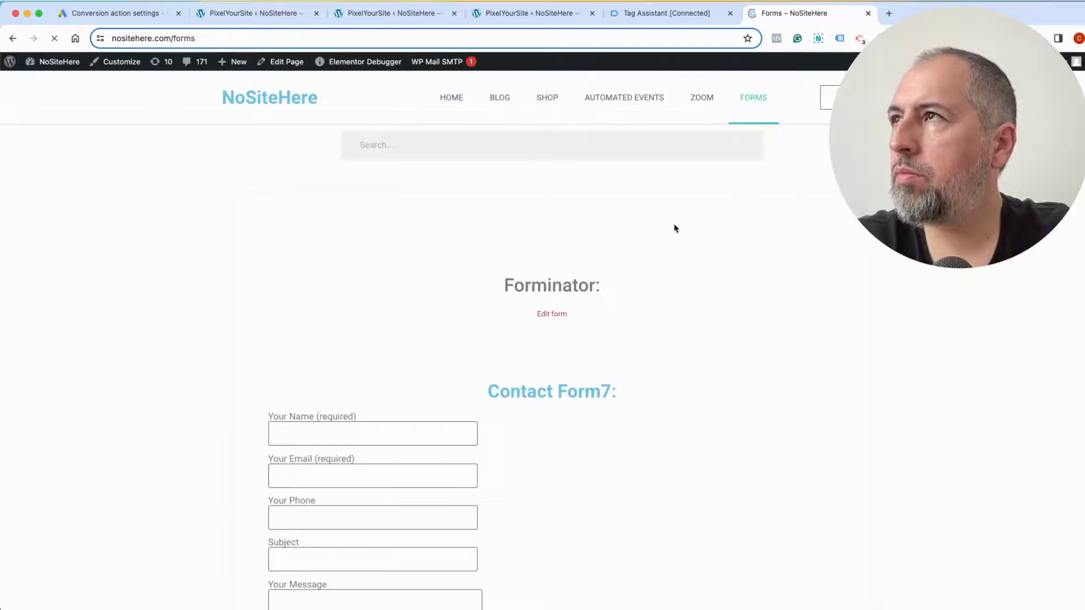
scroll(674, 227, "down", 5)
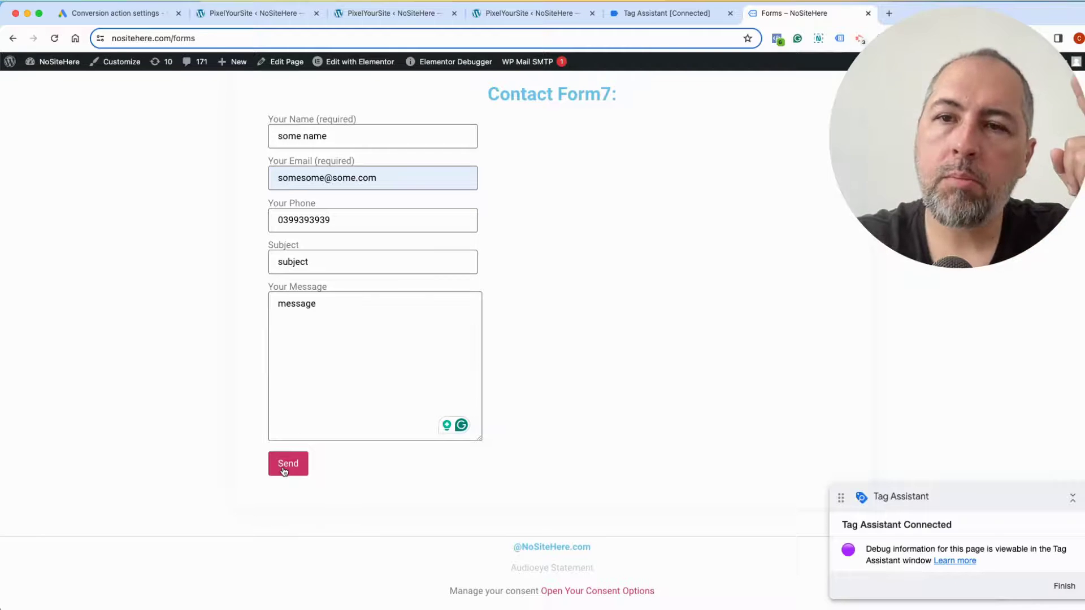
left_click(284, 471)
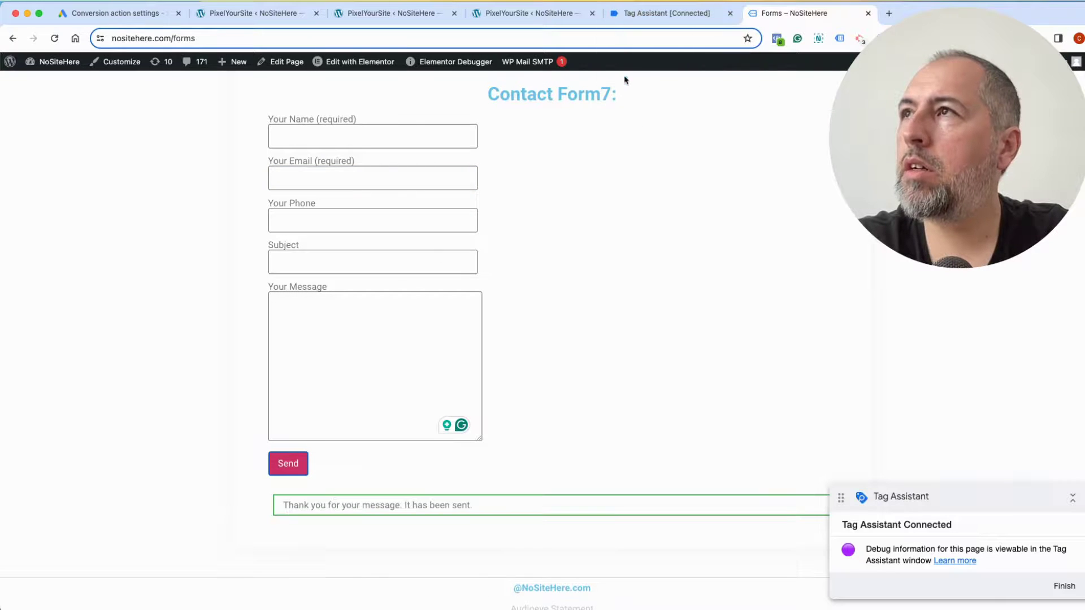
left_click(642, 11)
Inspect the TestContactForm7 event's full gtag call and Conversion hit for the AW Google Ads tag.
left_click(544, 275)
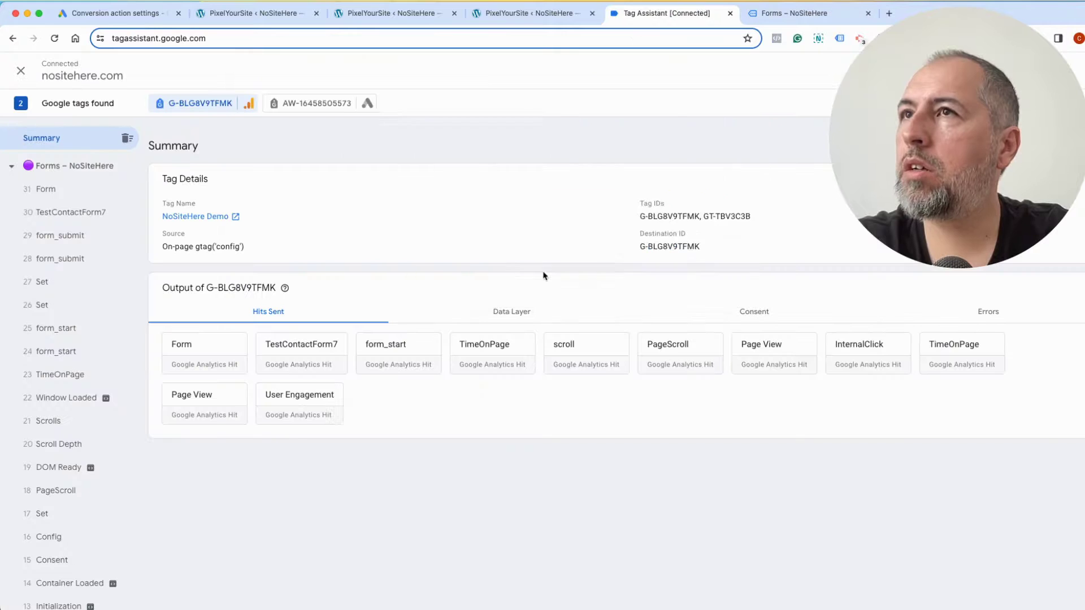
left_click(297, 105)
left_click(204, 103)
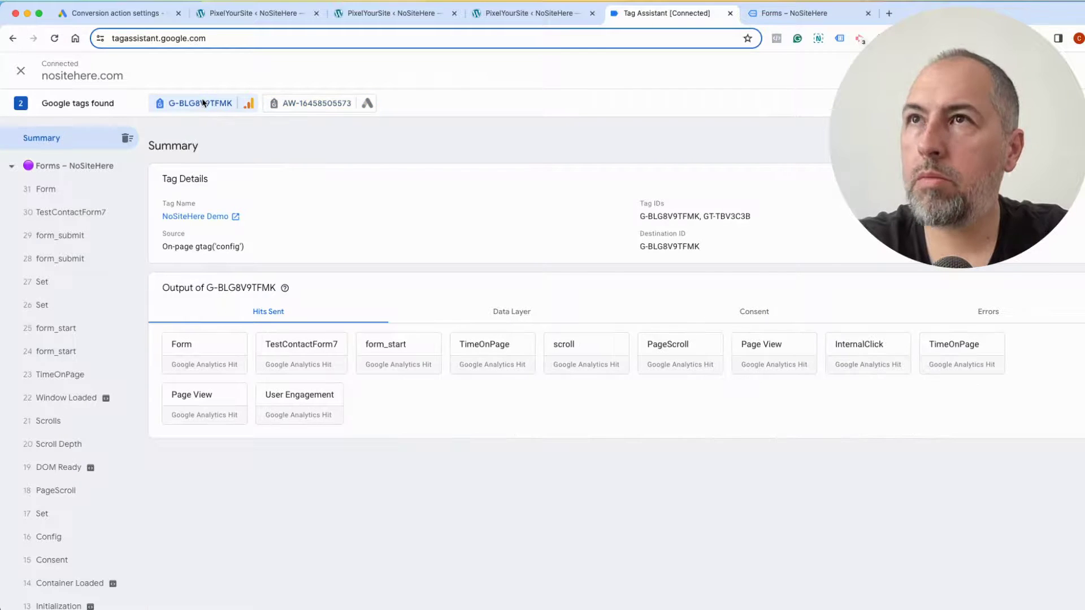
left_click(308, 105)
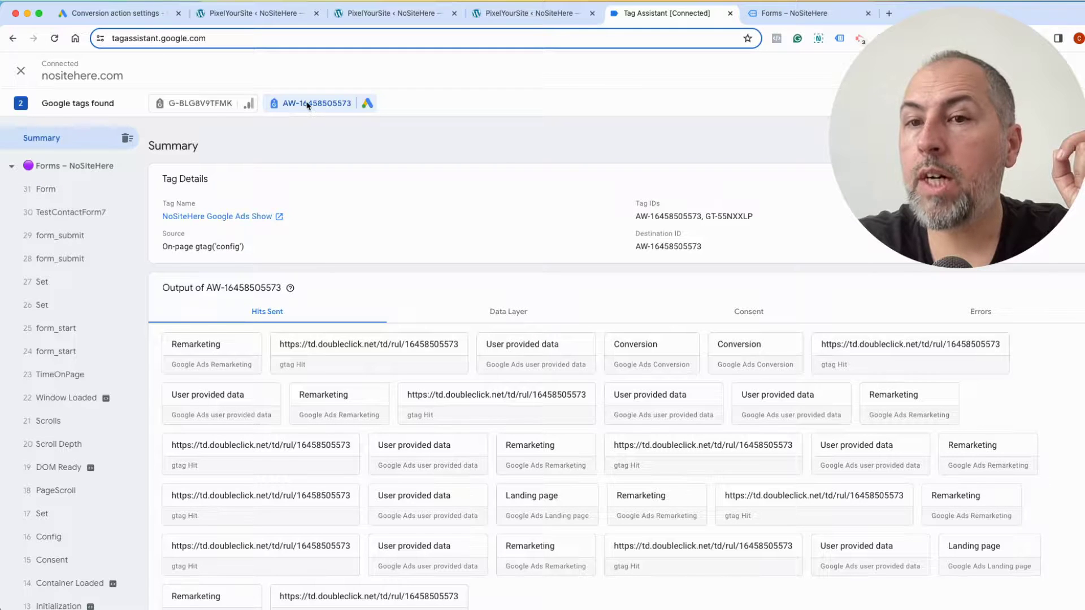
left_click(61, 216)
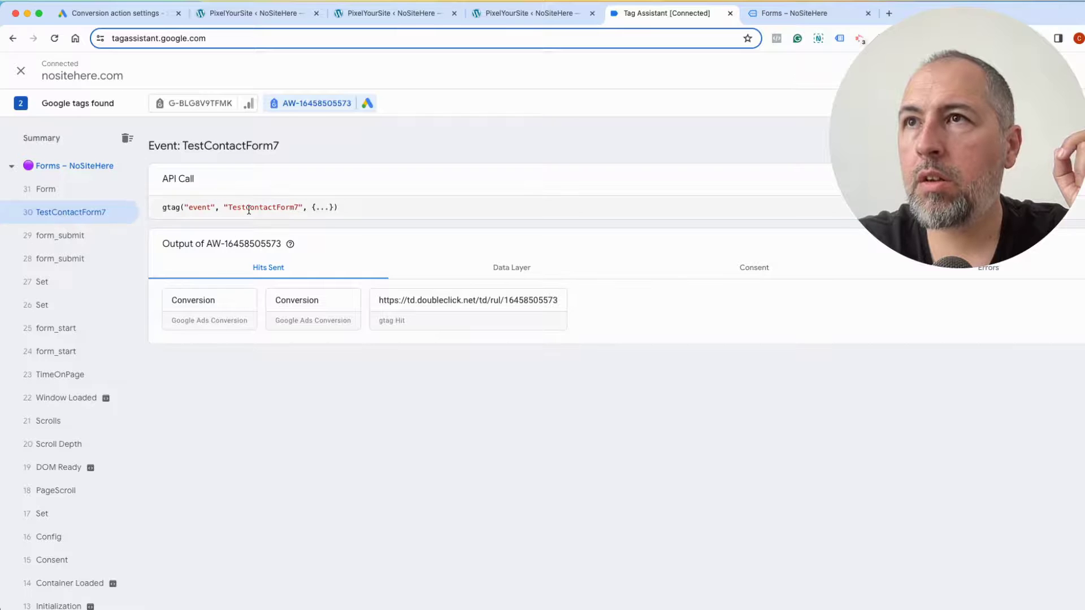
left_click(325, 208)
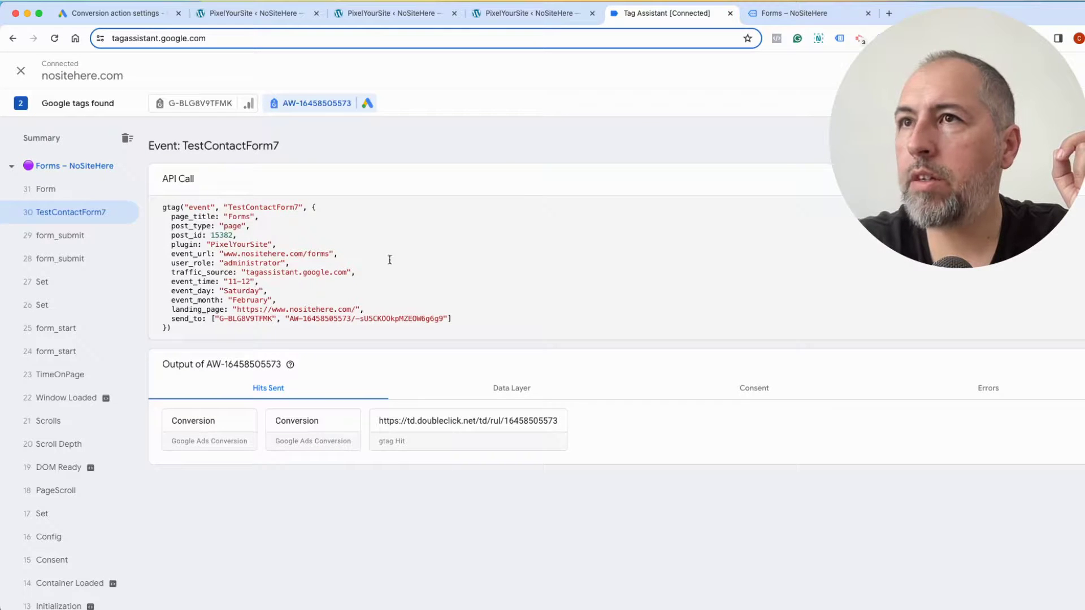
left_click(199, 436)
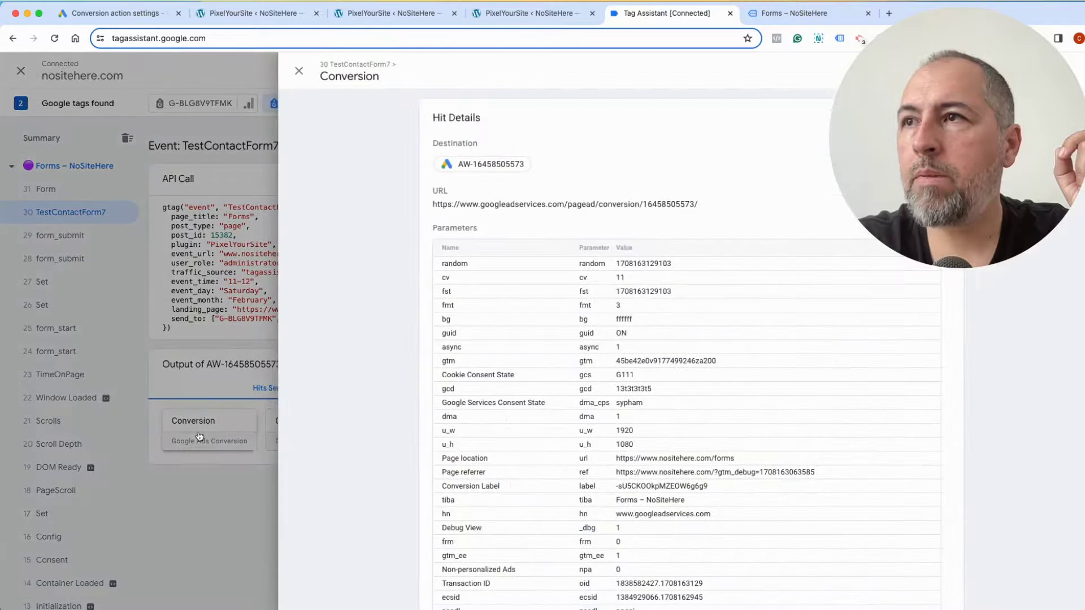
scroll(504, 415, "down", 5)
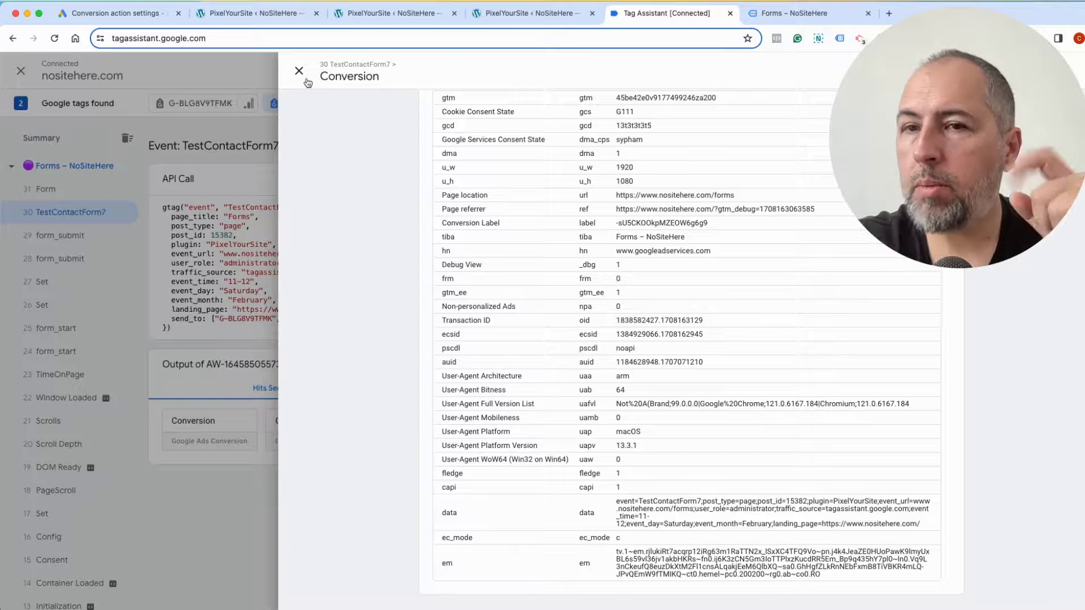
left_click(299, 71)
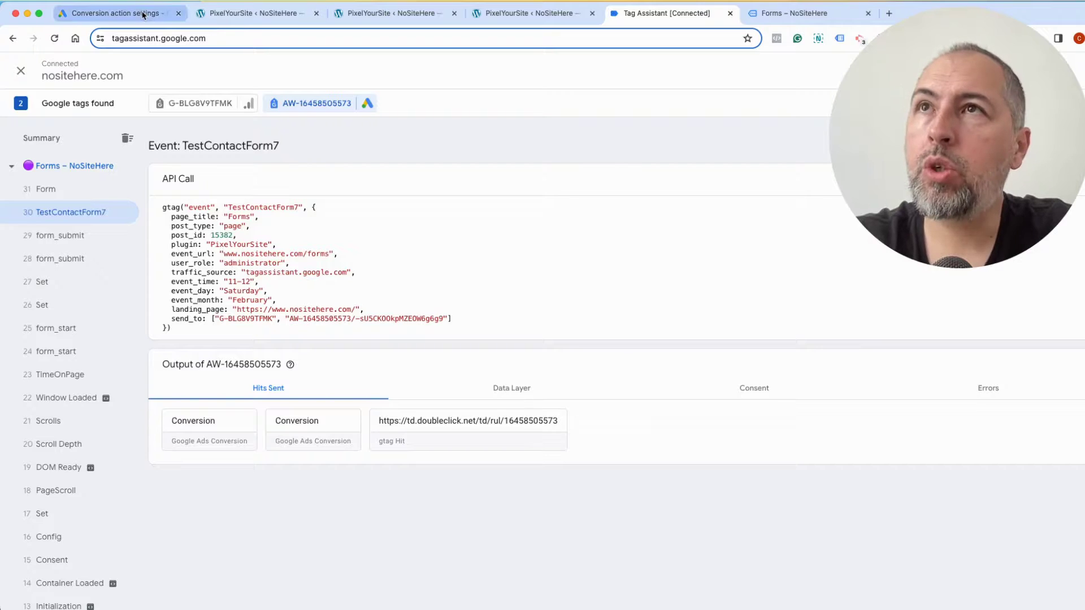
Under WooCommerce Track Purchases, choose 'Add the conversion label to the Purchase event'.
key("super+2")
key("super+3")
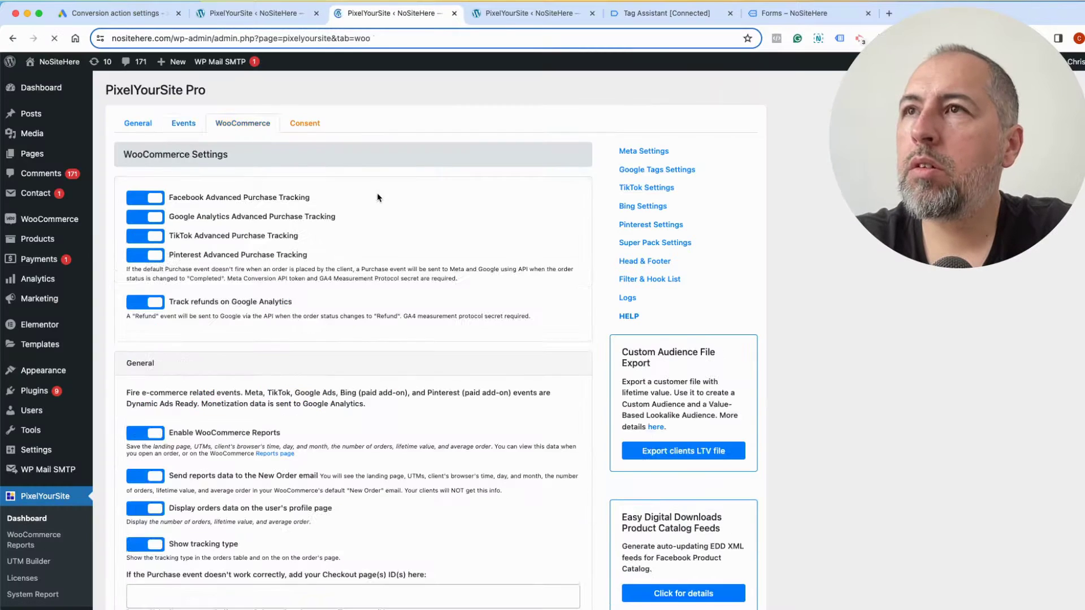
scroll(378, 198, "down", 20)
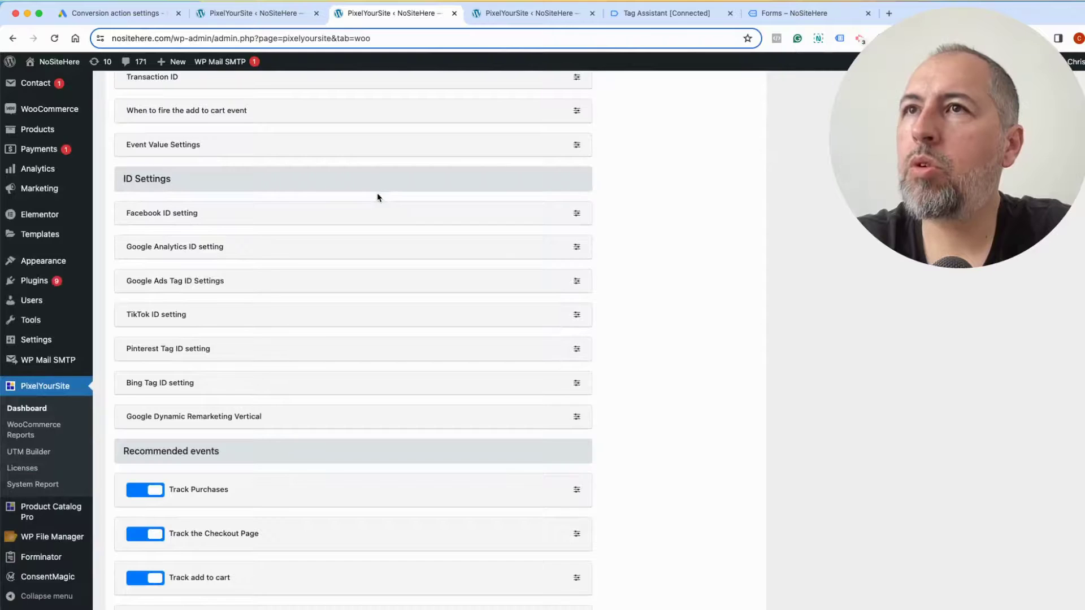
left_click(577, 215)
scroll(353, 380, "down", 6)
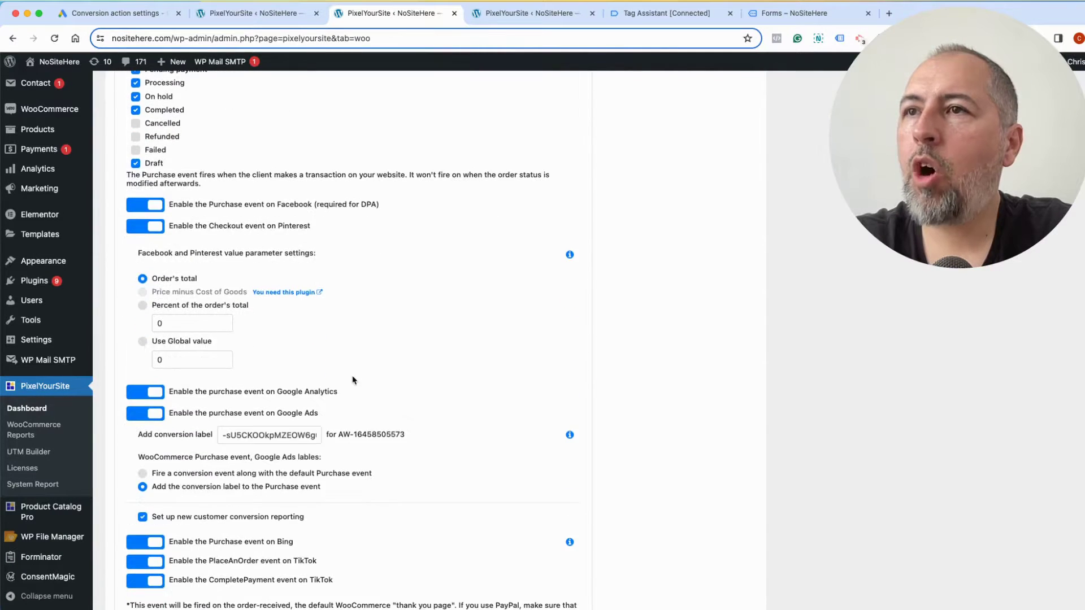
scroll(353, 379, "down", 1)
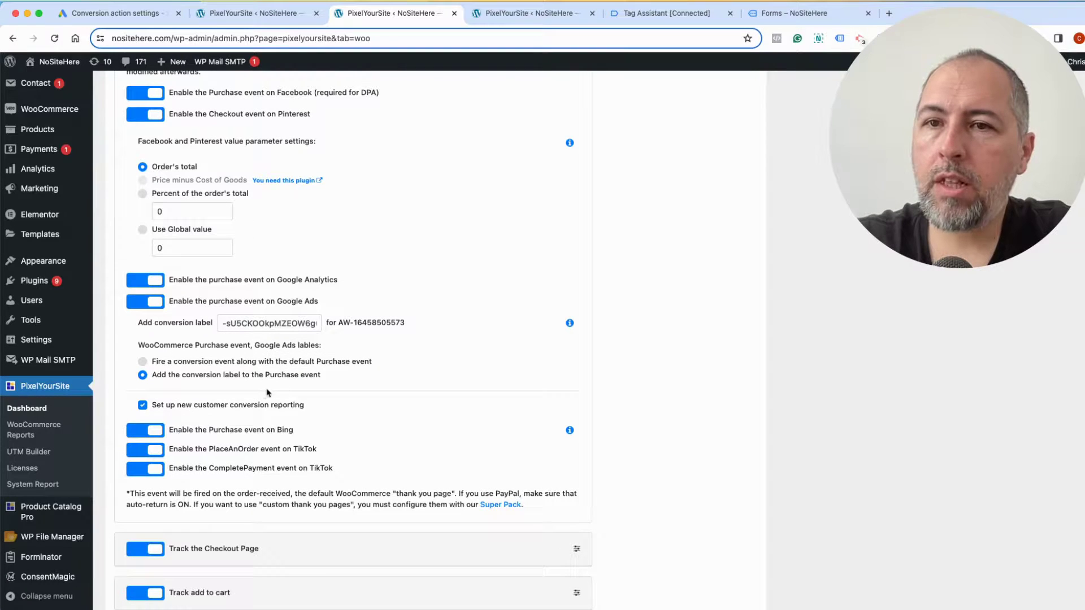
left_click(142, 361)
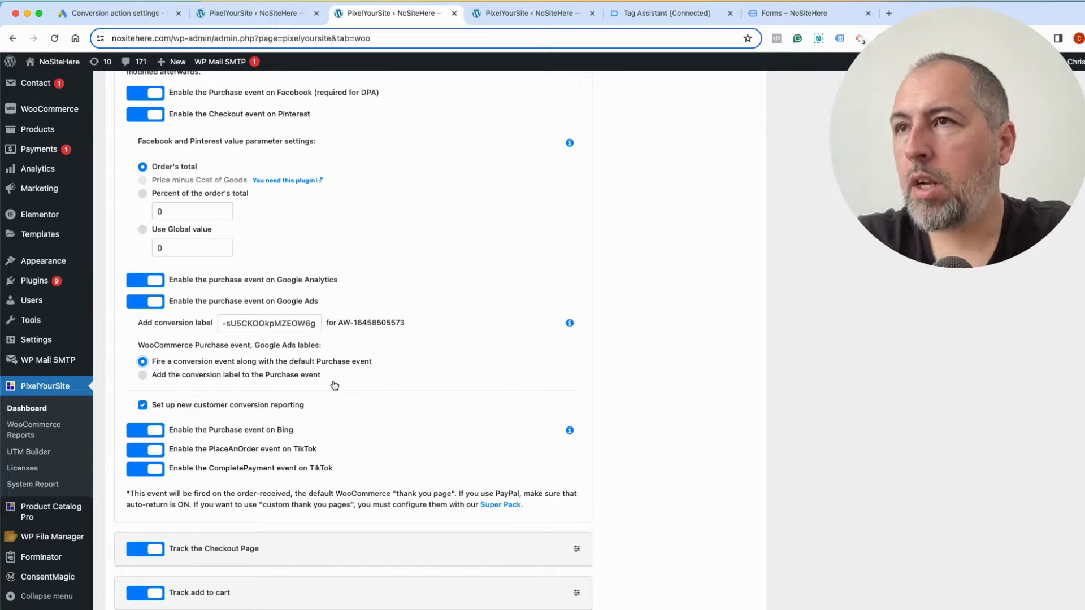
left_click(285, 377)
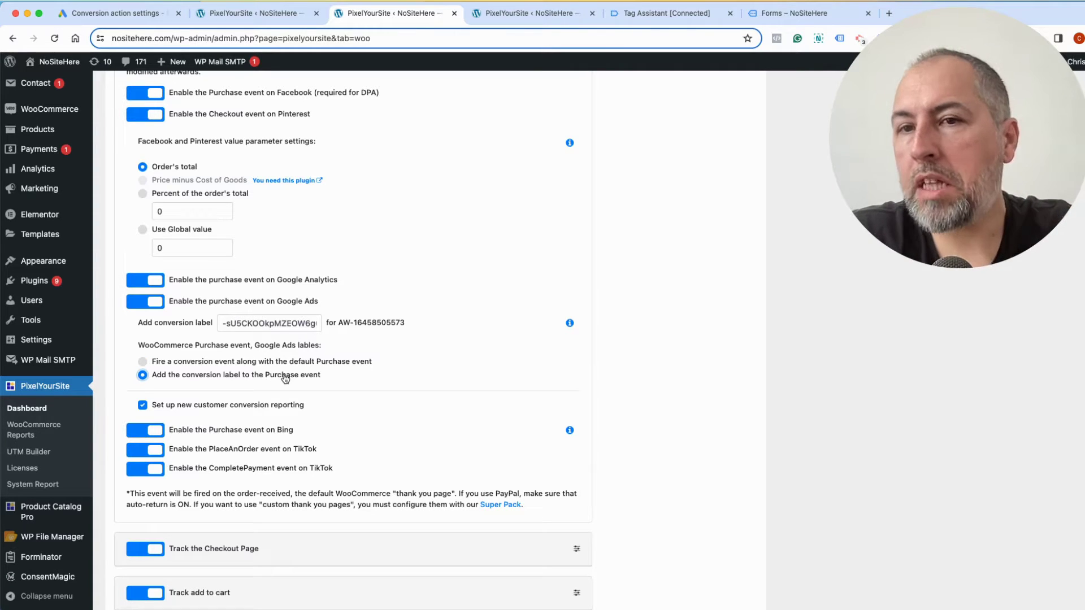